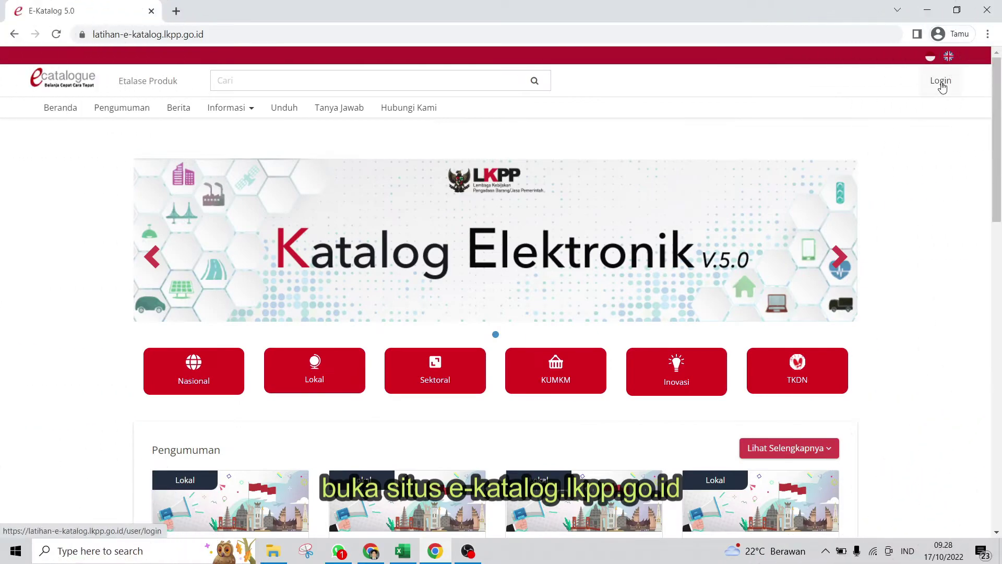
Log in to the catalogue as a provider (Penyedia) with the account's username and password
left_click(942, 84)
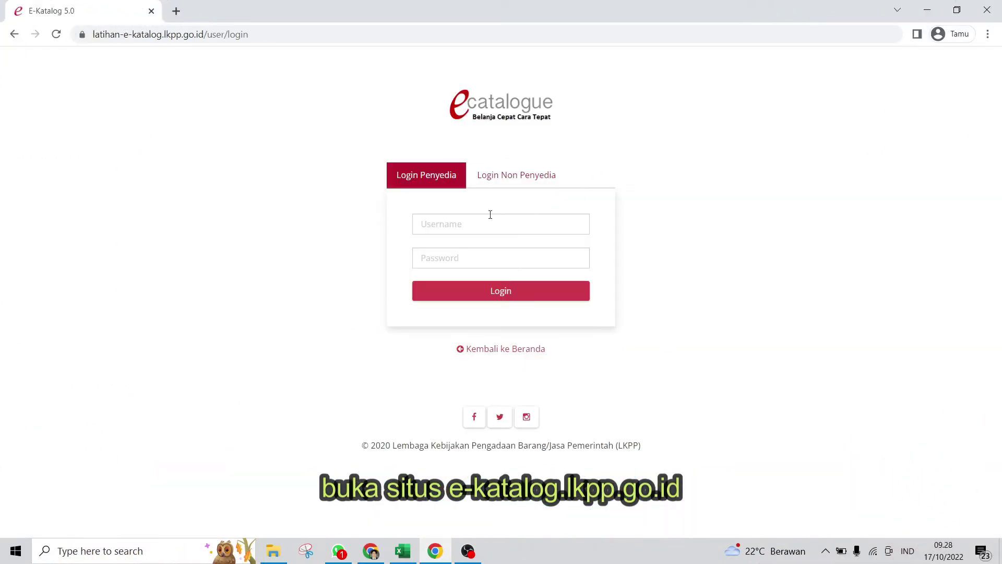
left_click(457, 226)
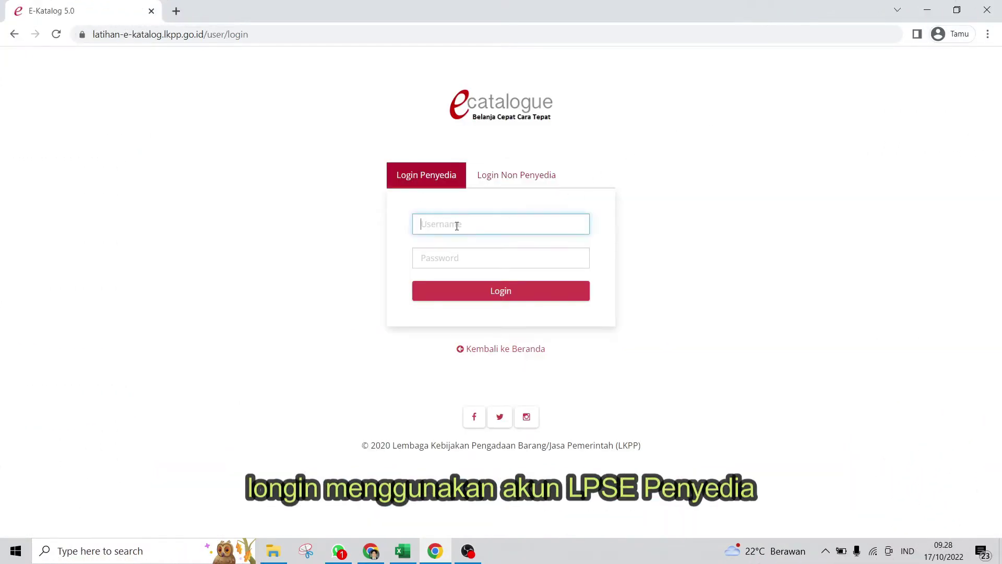
type("penyedia testing")
key("Tab")
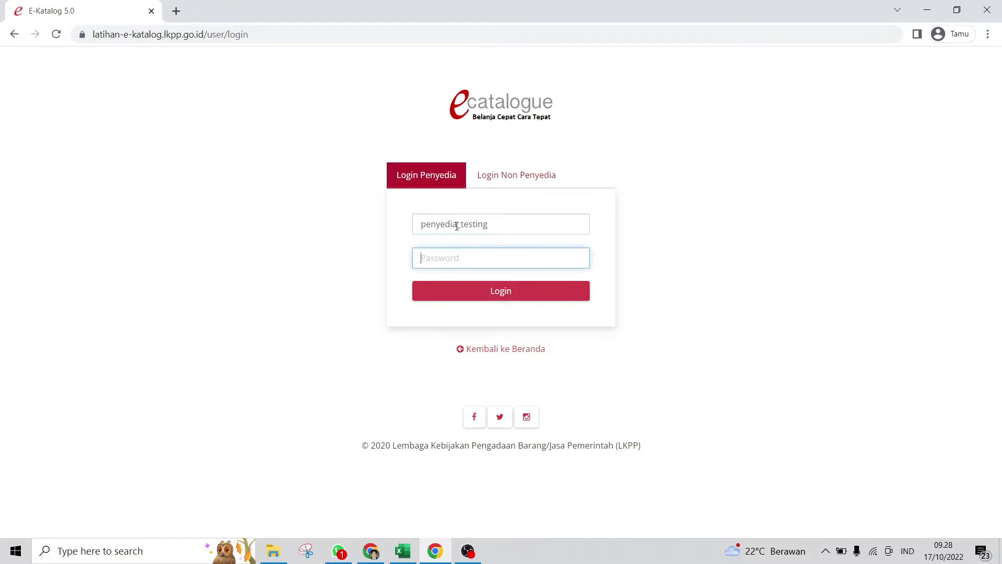
type("••")
left_click(504, 294)
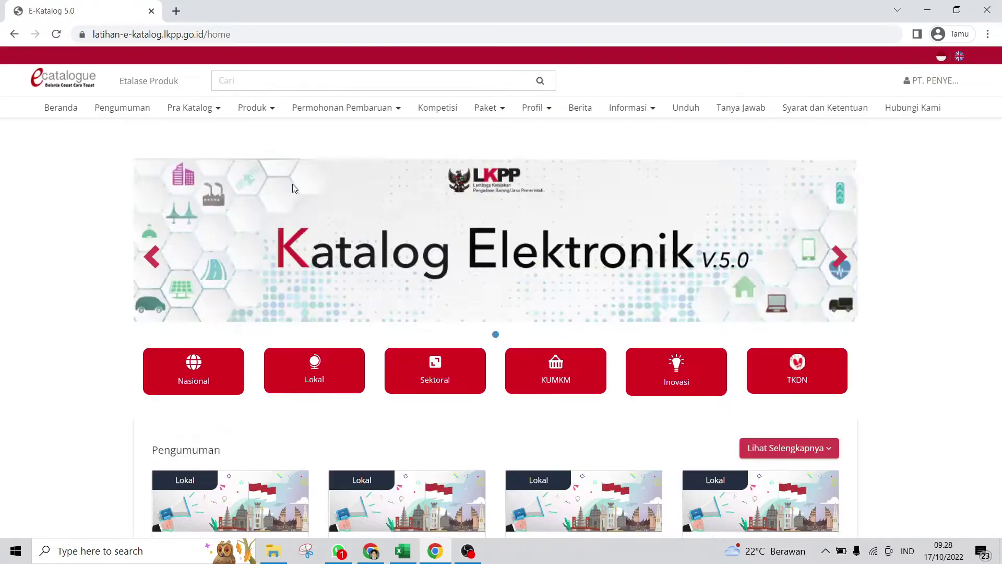
Dismiss the announcement on the home page and open the Tambah Produk form for adding a new product
scroll(472, 254, "down", 5)
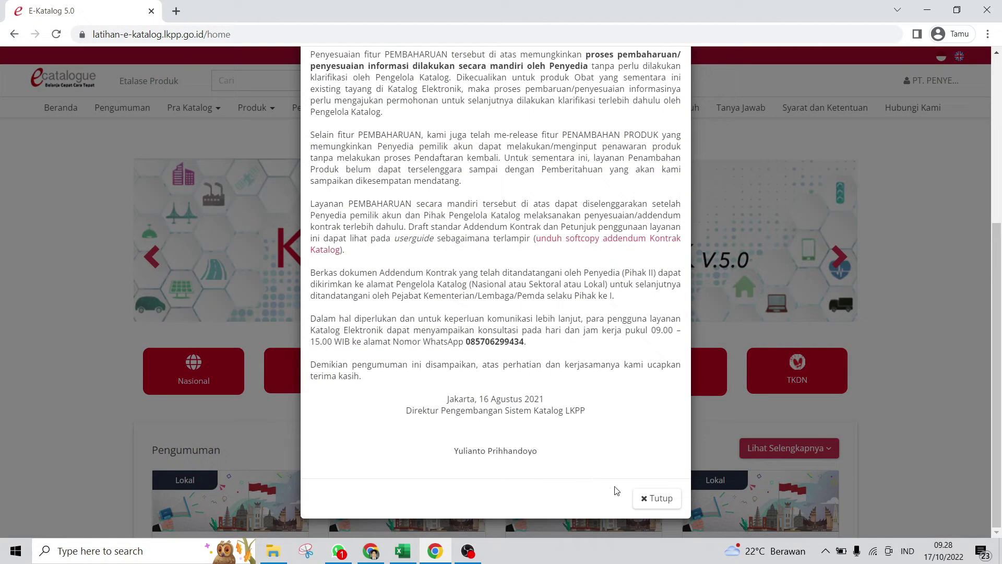
left_click(664, 507)
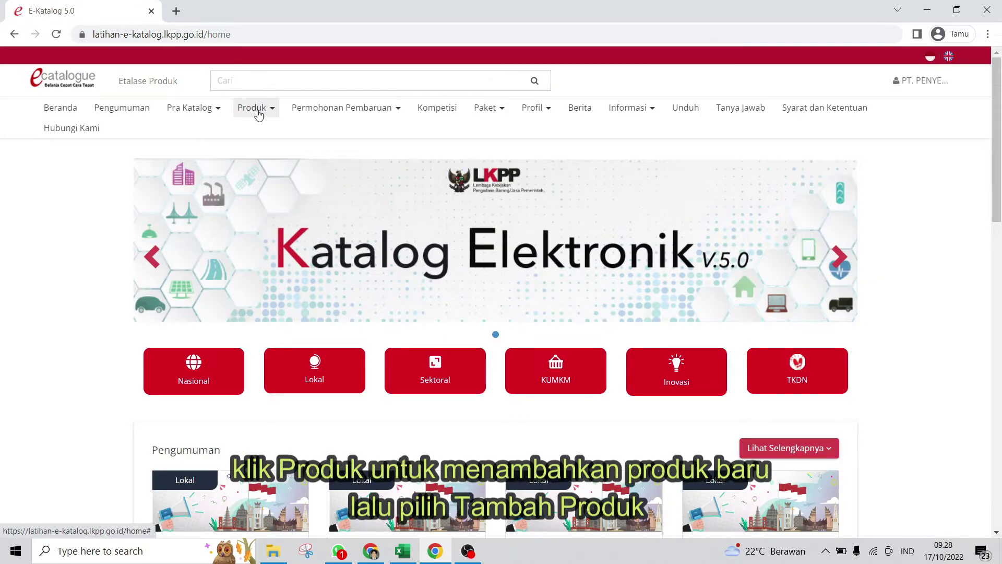
left_click(257, 114)
left_click(260, 138)
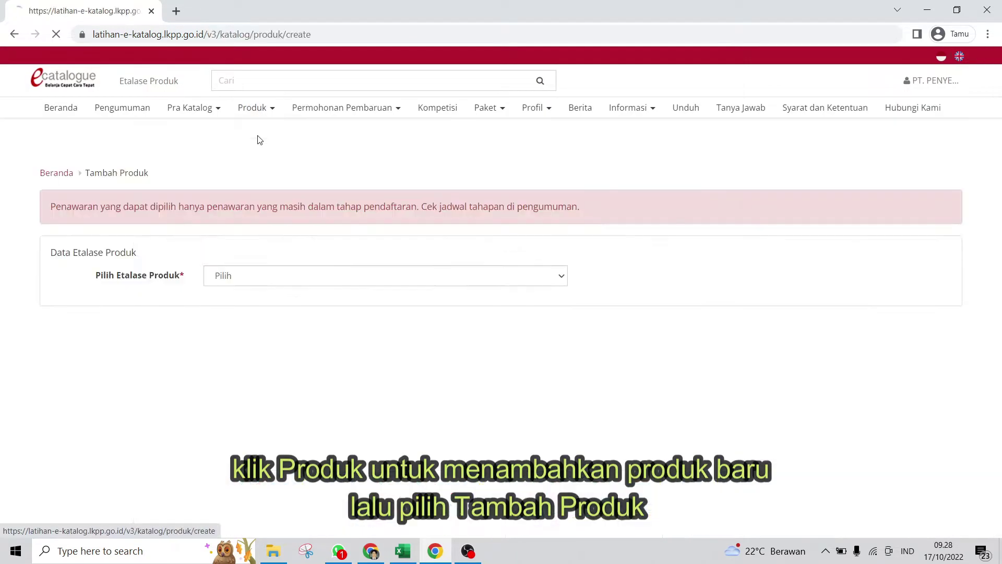
Choose Sewa Kendaraan Roda Dua as both the product storefront and the announcement for the new product
left_click(289, 276)
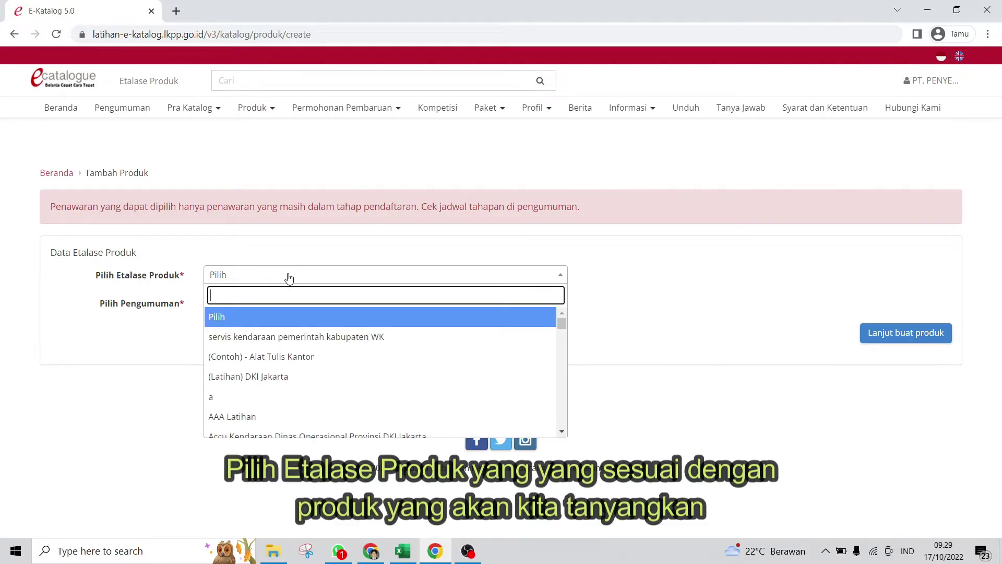
type("sewak")
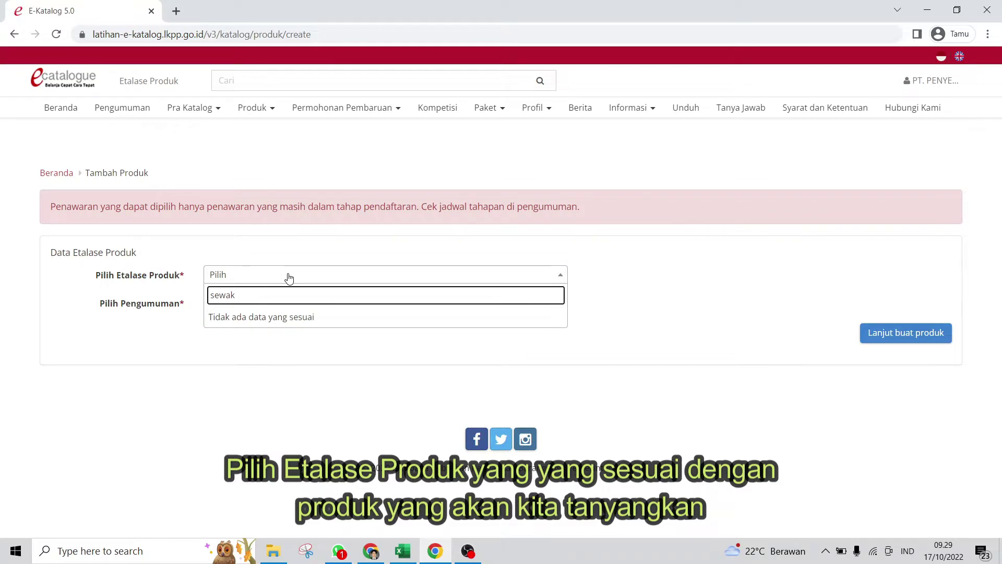
key("BackSpace")
type("kendaraan roda")
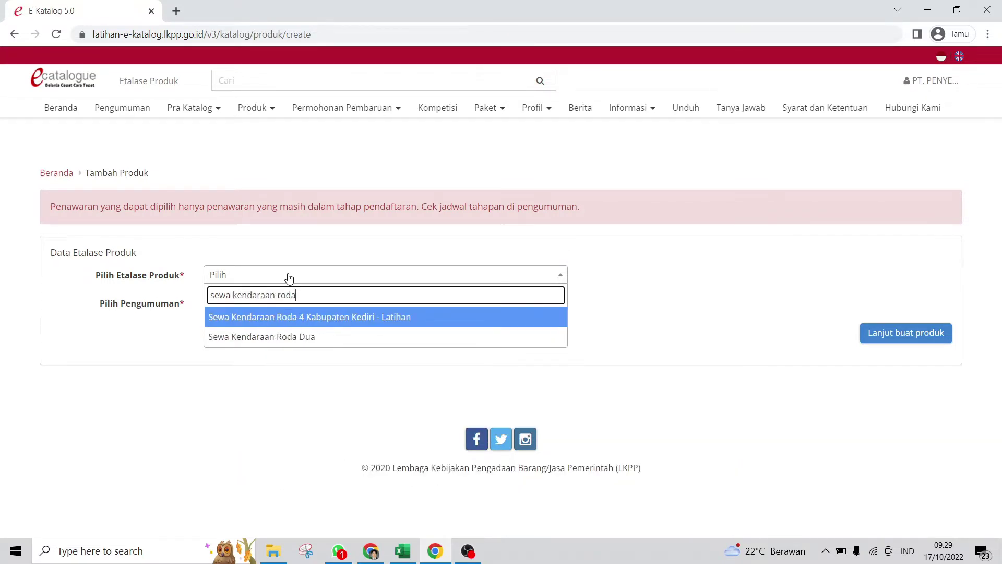
left_click(300, 337)
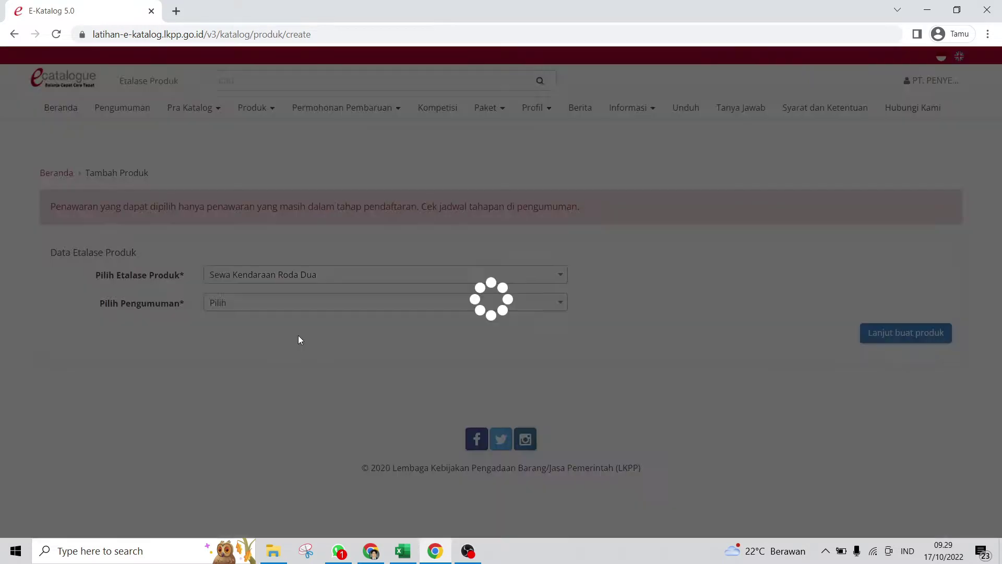
left_click(332, 305)
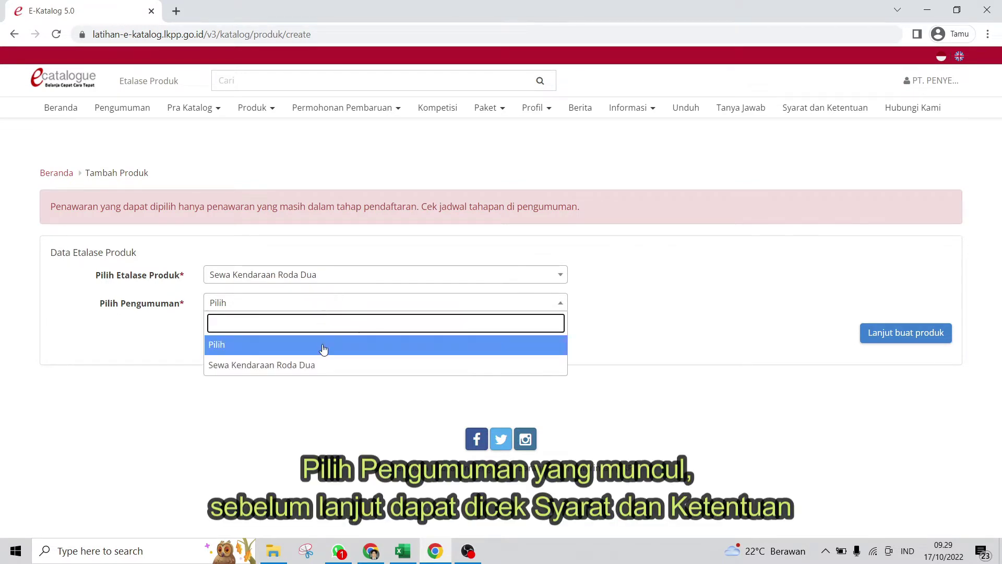
left_click(397, 368)
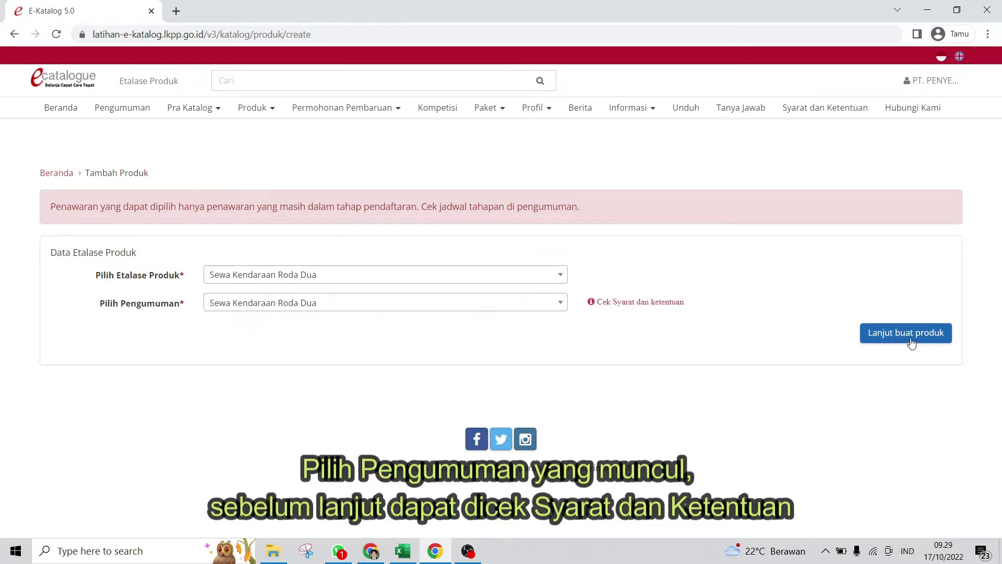
Examine the announcement's terms and conditions and procurement schedule in a separate page, and close it
right_click(635, 304)
left_click(684, 312)
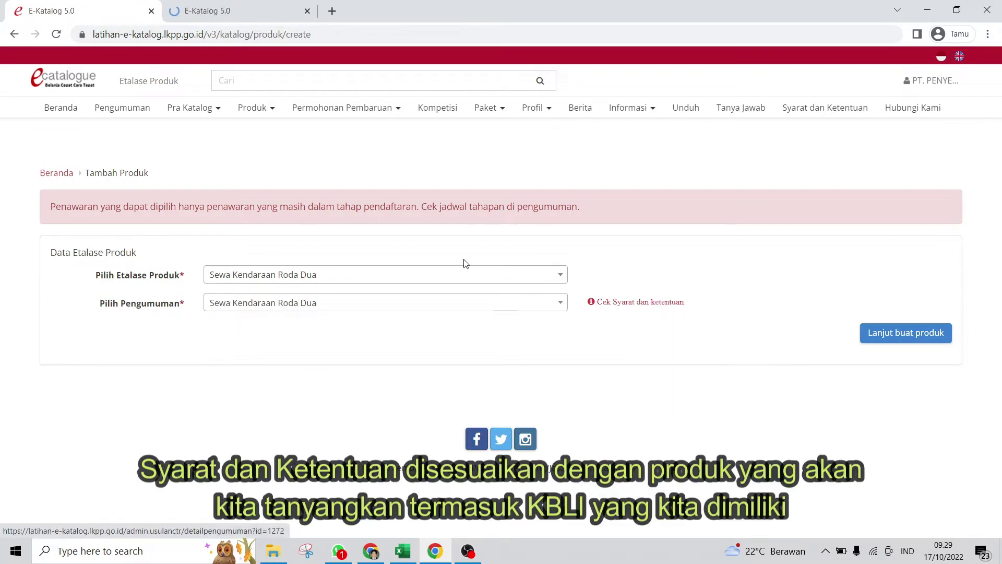
left_click(278, 16)
scroll(363, 334, "down", 10)
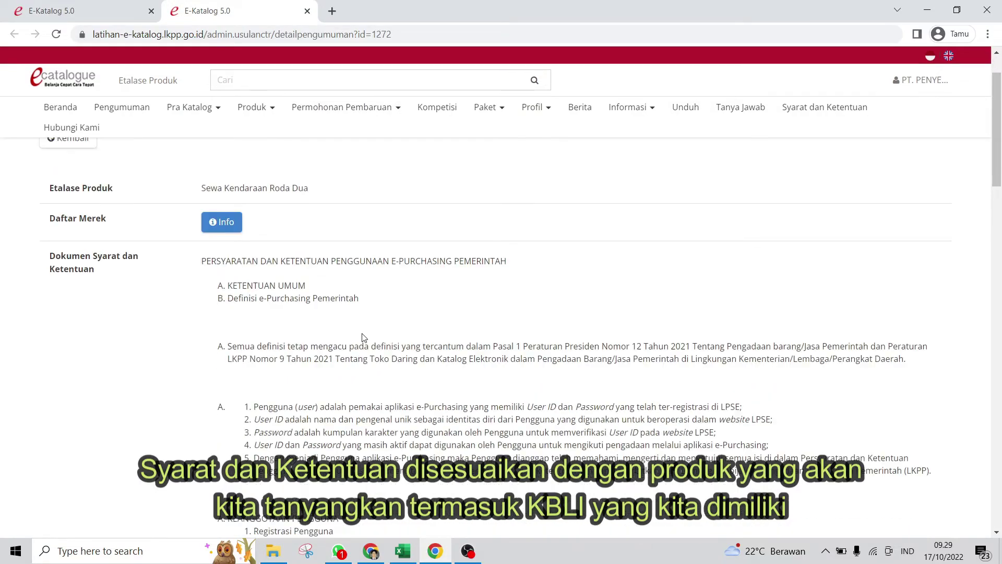
scroll(362, 334, "down", 15)
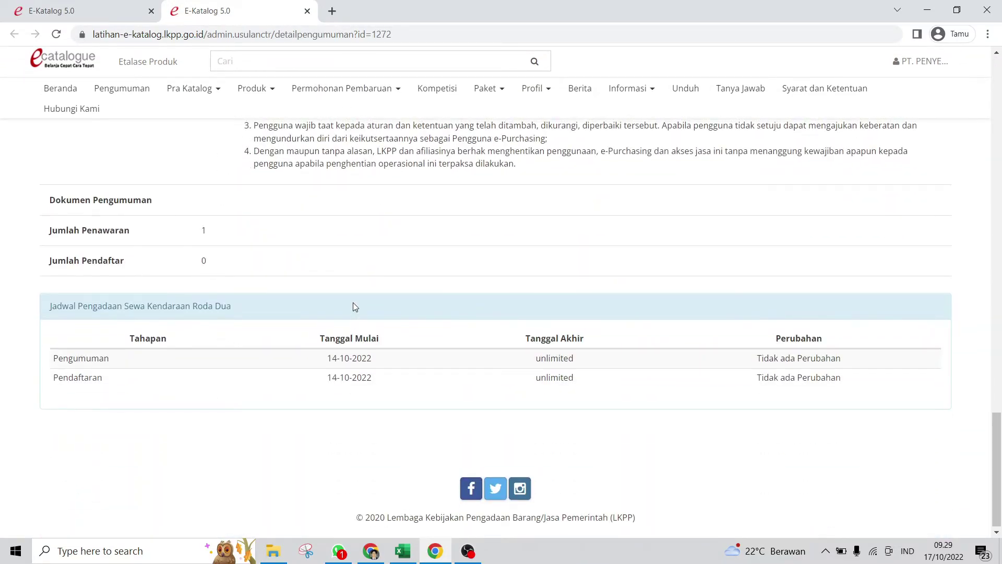
scroll(351, 303, "up", 20)
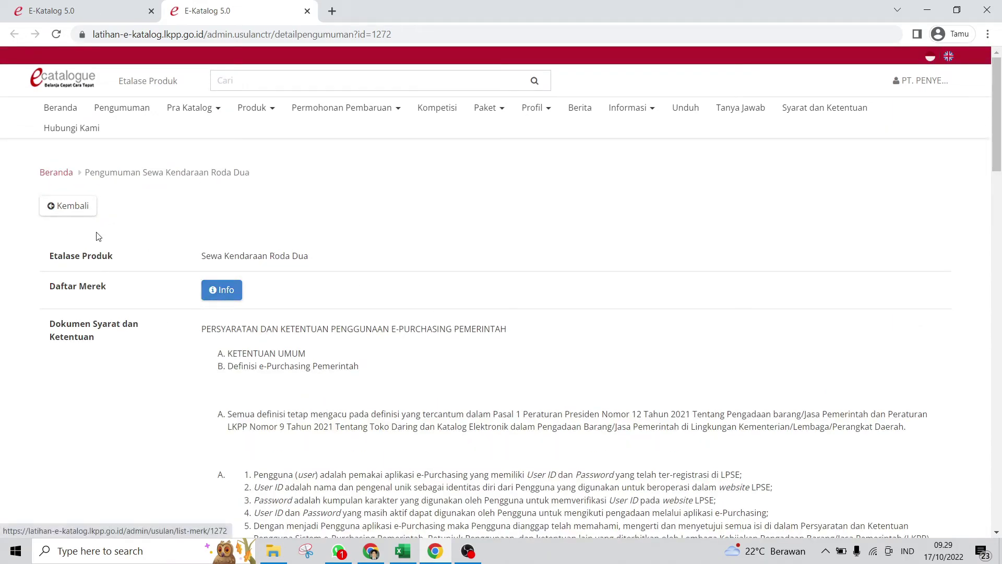
scroll(373, 337, "down", 10)
scroll(373, 337, "down", 15)
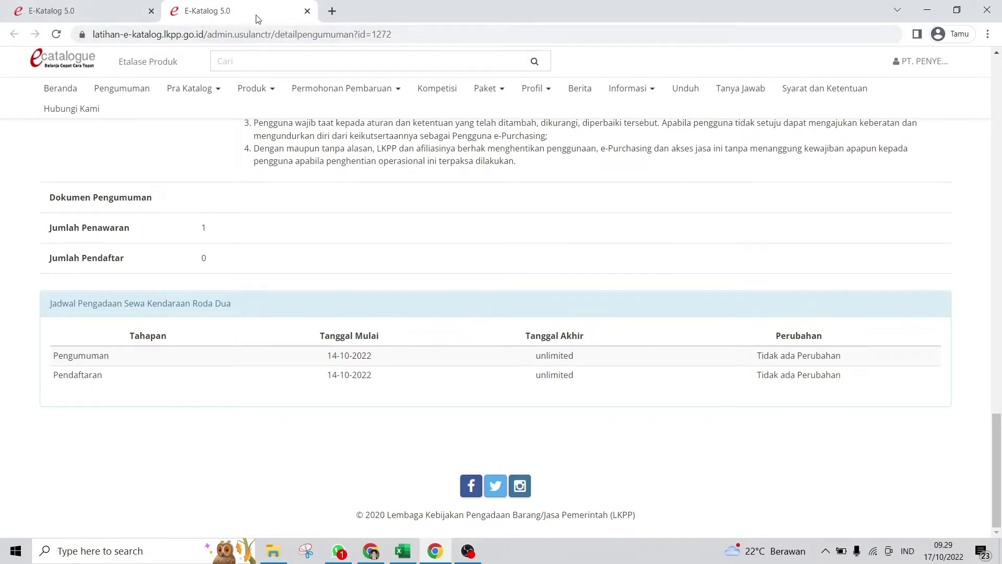
left_click(307, 11)
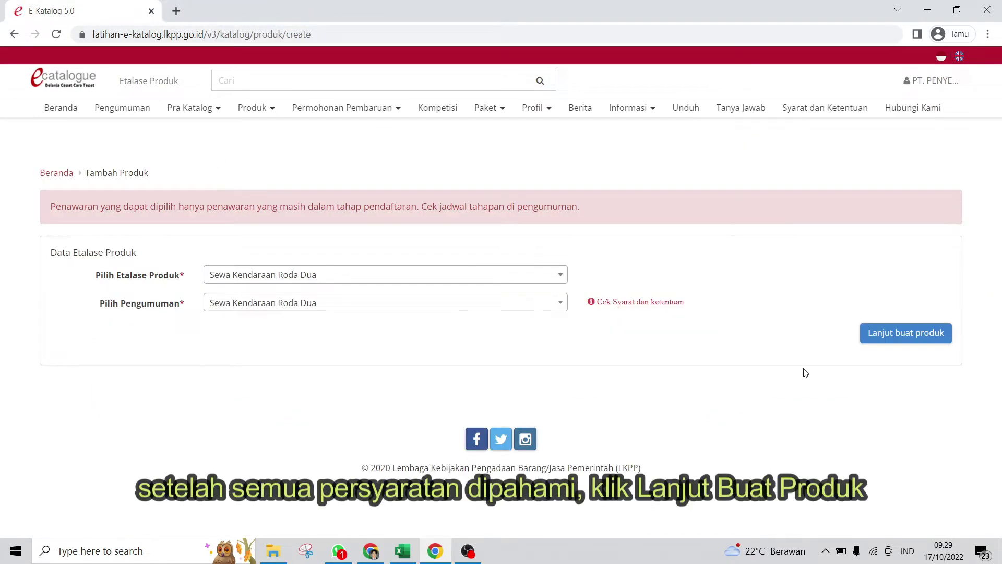
Continue to the product information form, name the product "Sewa Motor Honda Vario" and set its brand to Honda
left_click(912, 341)
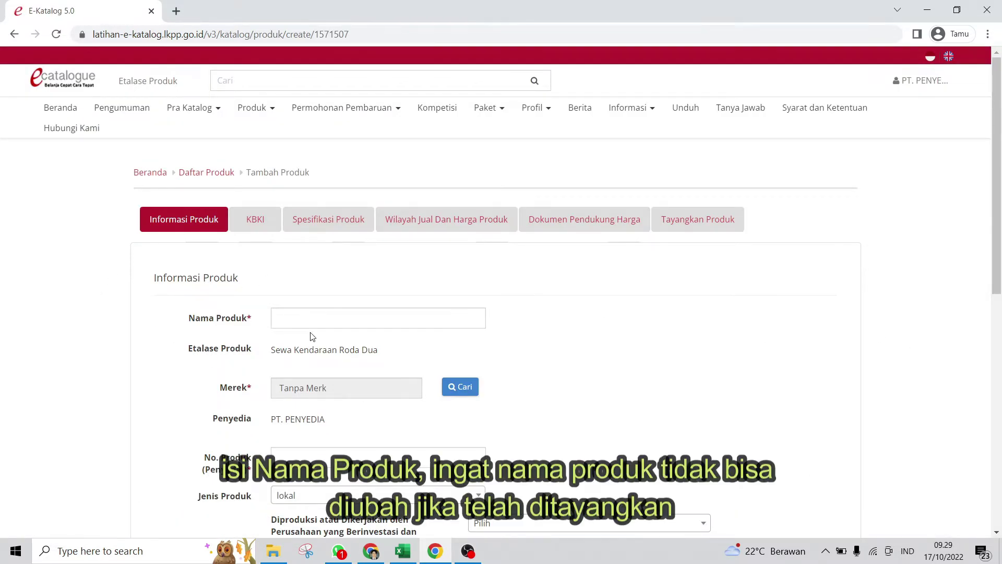
left_click(327, 316)
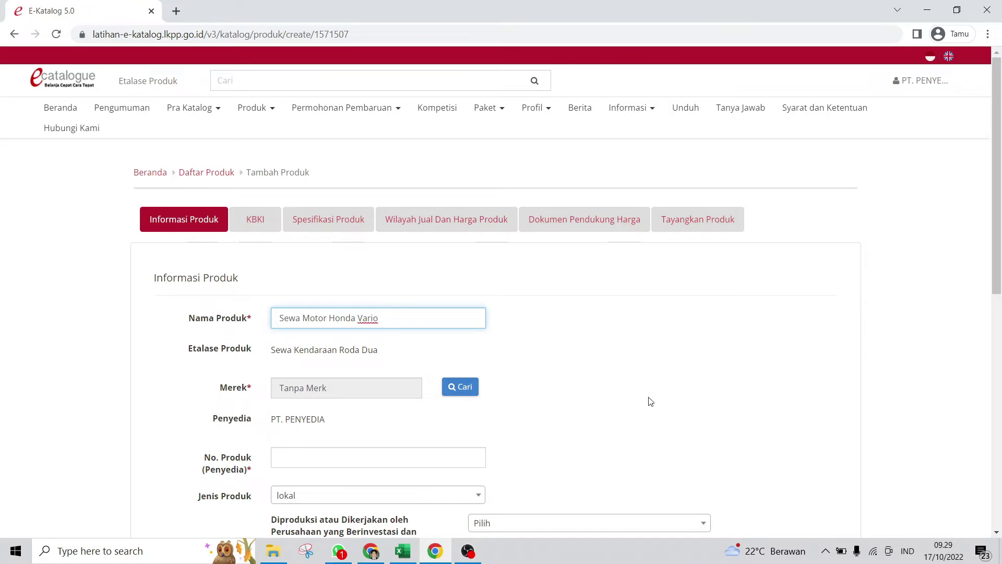
left_click(458, 388)
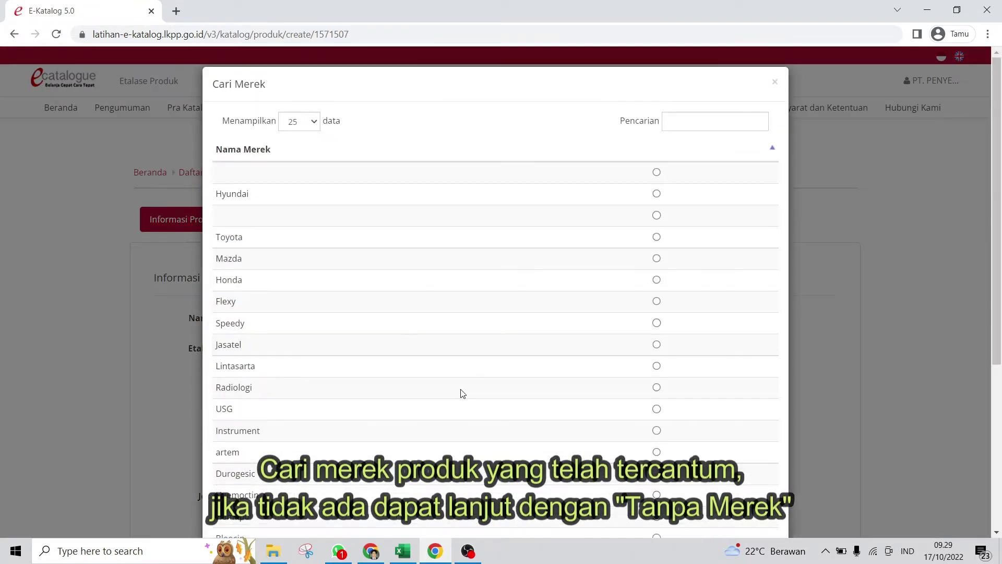
left_click(699, 119)
type("h")
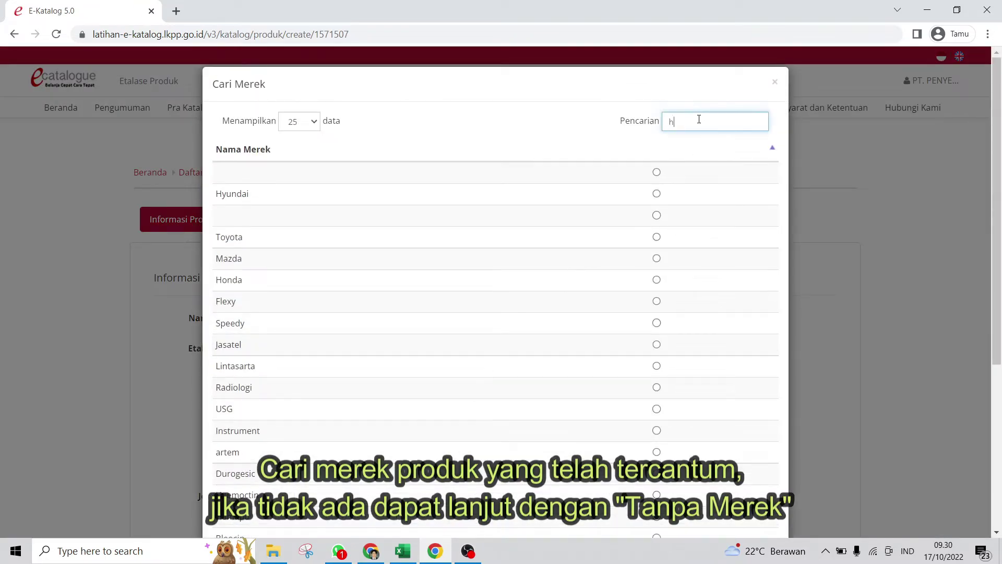
type("onda")
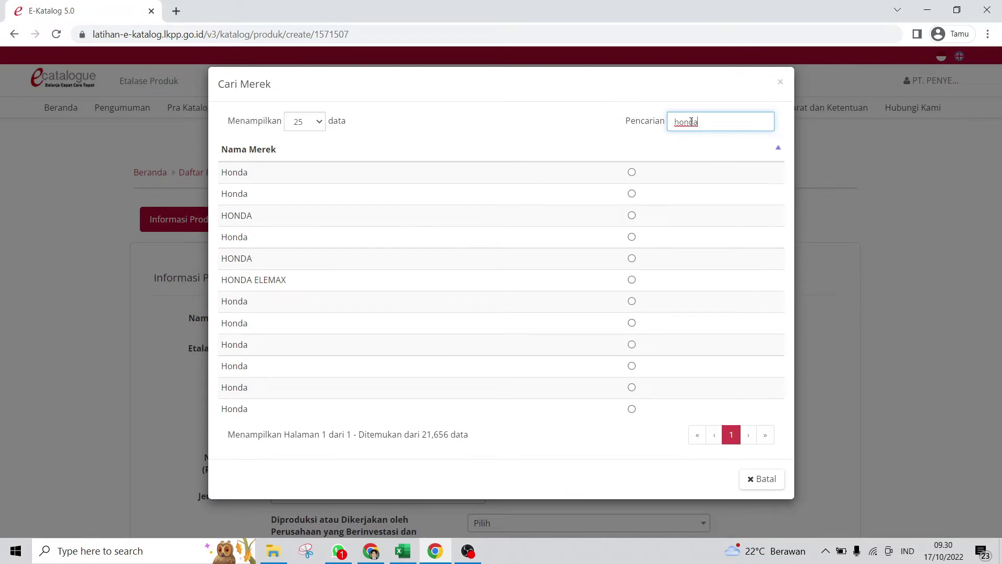
left_click(633, 174)
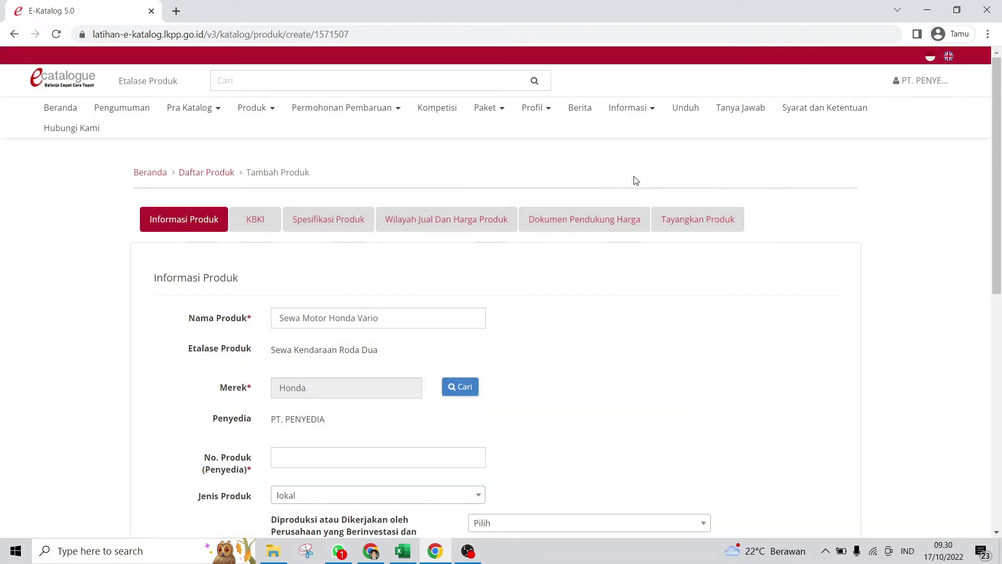
Set the provider's product number to 003 and leave the product type as lokal
scroll(522, 391, "down", 5)
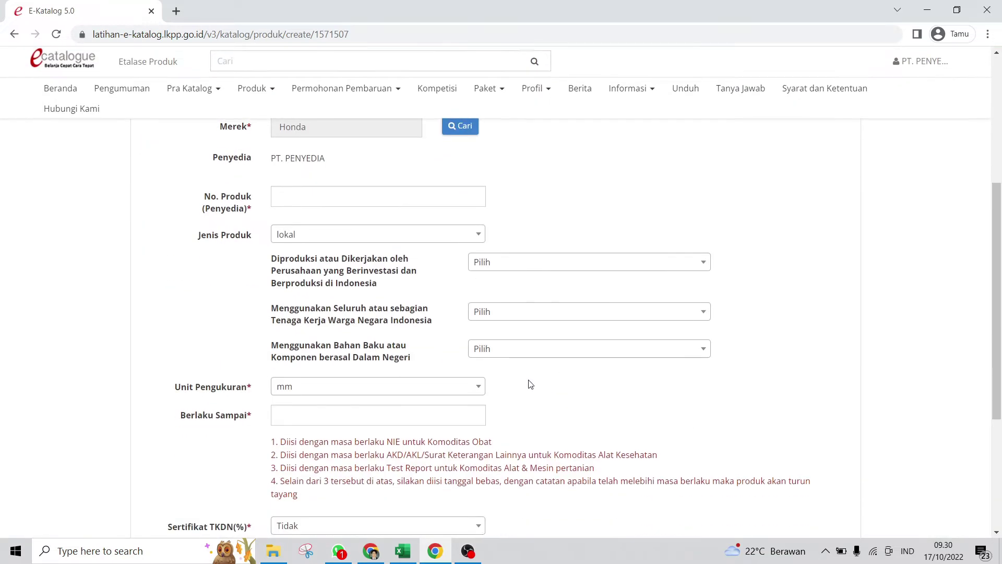
left_click(327, 191)
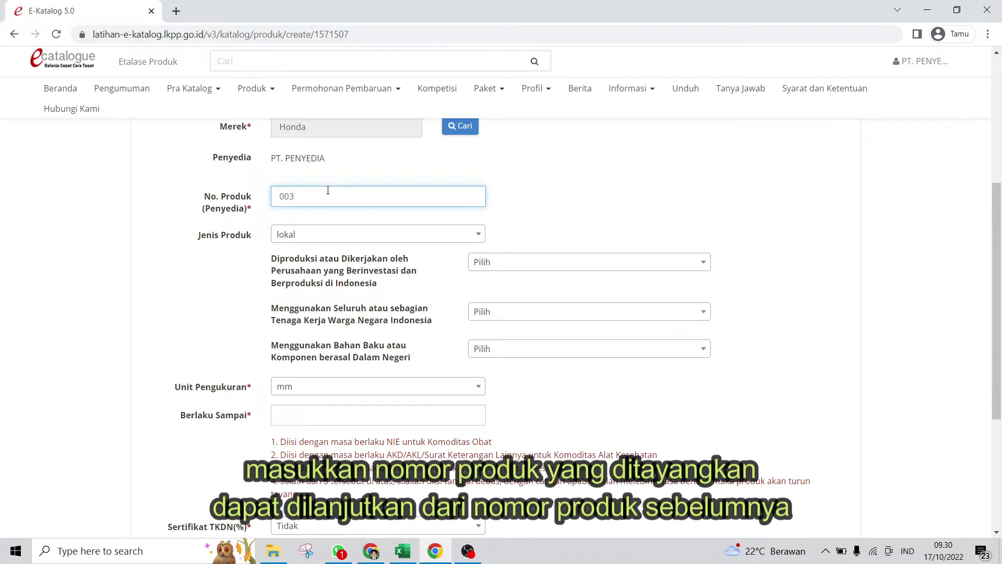
left_click(349, 239)
left_click(349, 239)
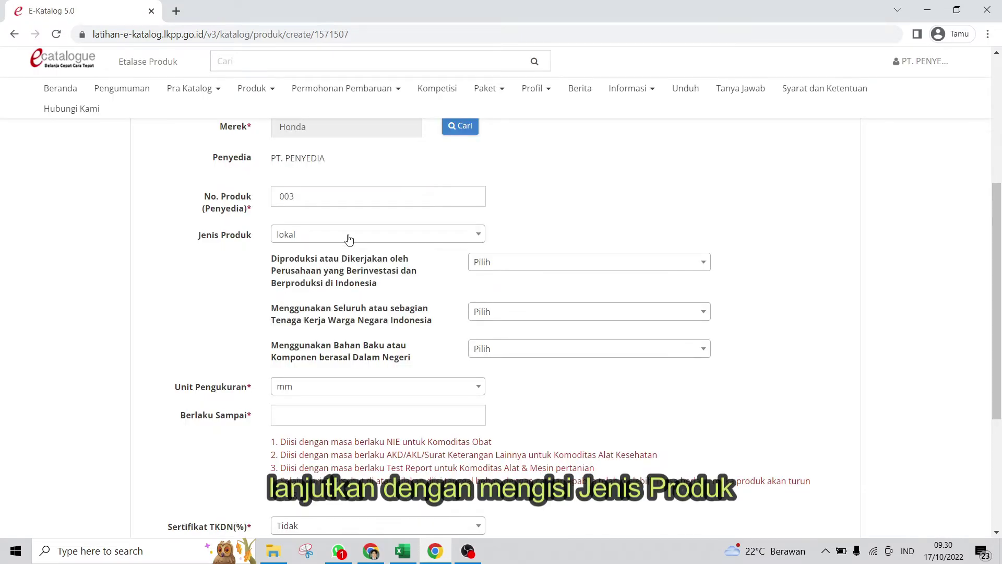
Fill in the local content criteria: production Diproduksi Seluruh, workforce Seluruh Tenaga Kerja, raw materials Sebagian Bahan Baku
left_click(596, 268)
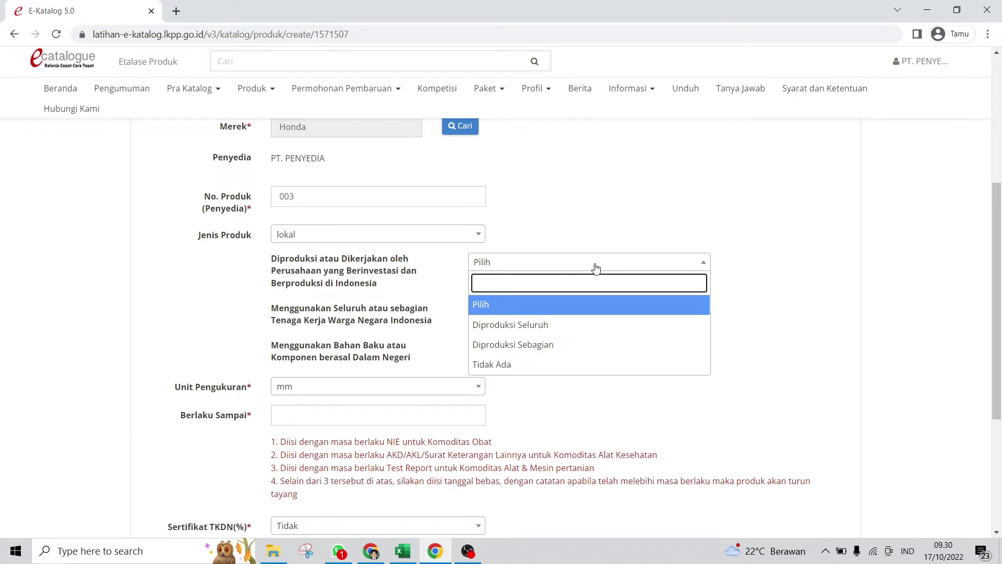
left_click(587, 326)
left_click(595, 317)
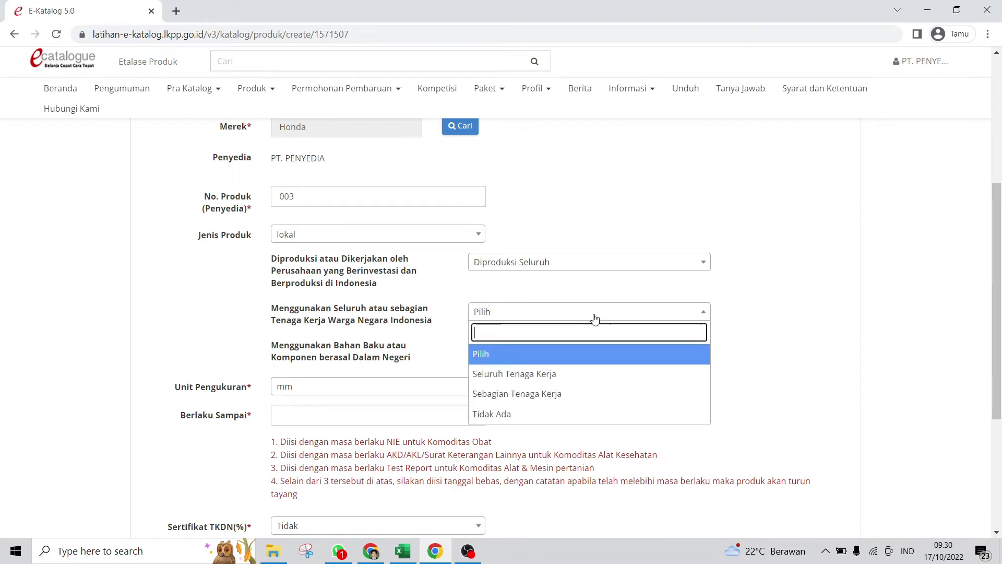
left_click(583, 376)
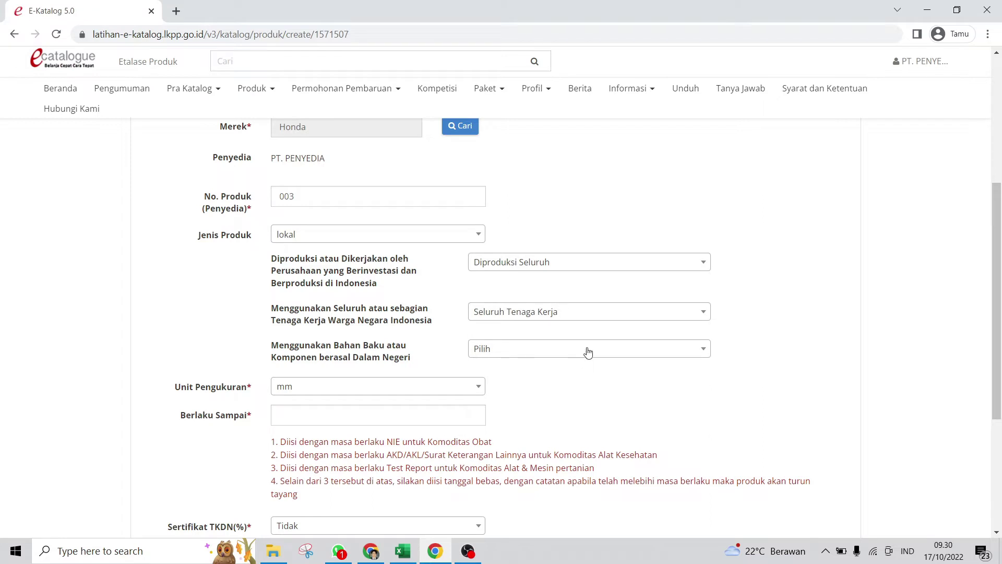
left_click(591, 348)
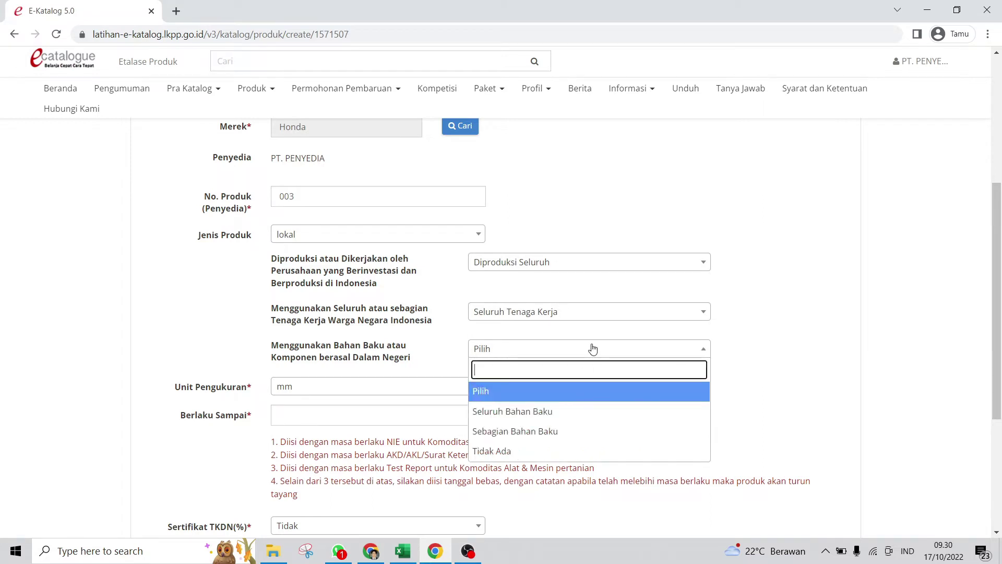
left_click(575, 433)
Set the product's unit of measurement (Unit Pengukuran) to Hari
scroll(35, 306, "down", 3)
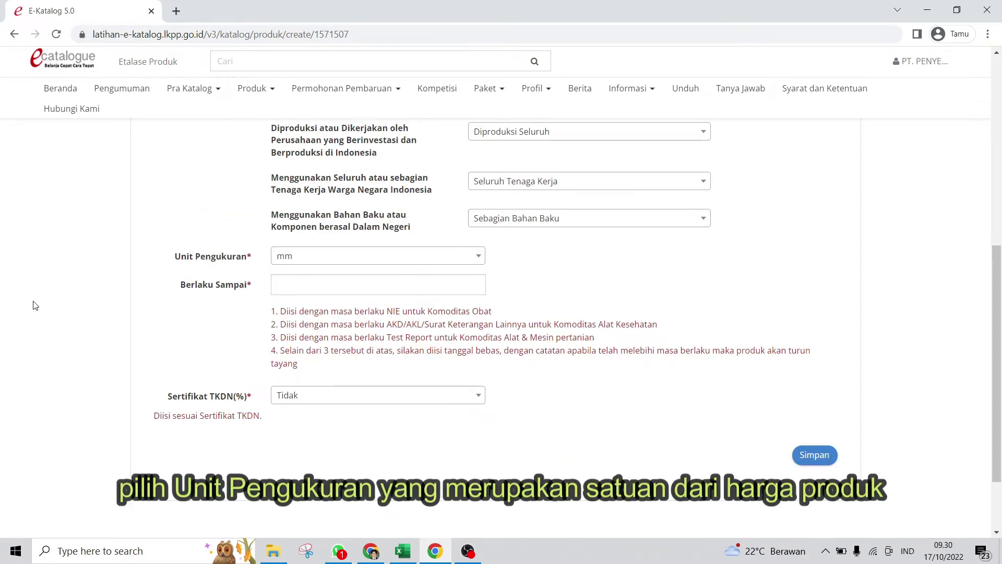
left_click(365, 256)
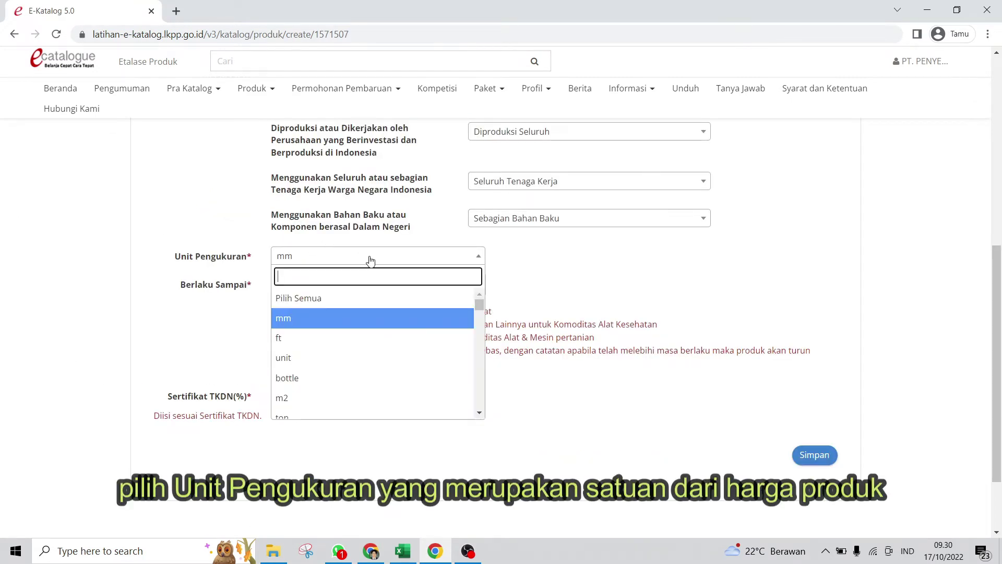
type("hari")
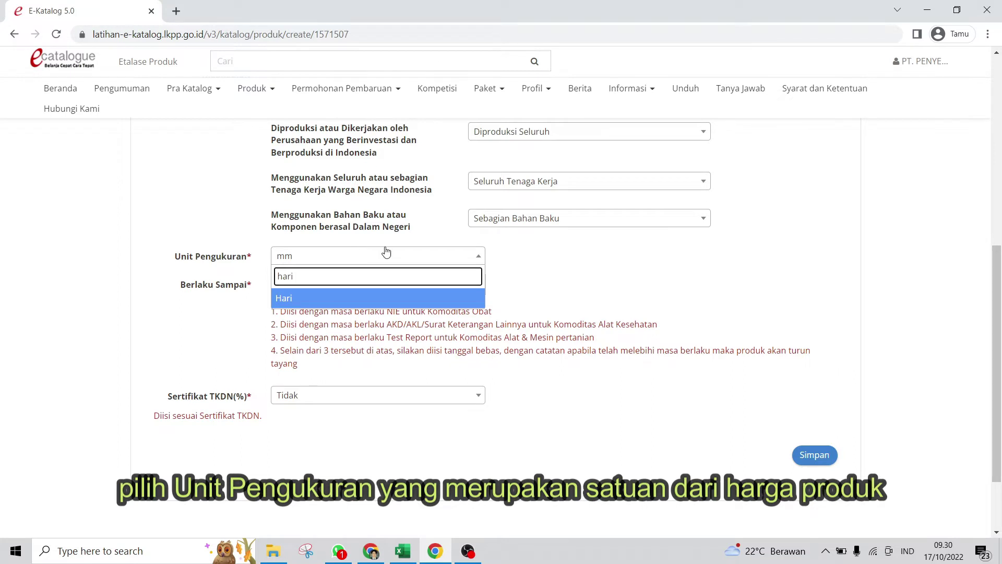
left_click(390, 297)
Set the product's validity date (Berlaku Sampai) to 31-12-2023
left_click(372, 286)
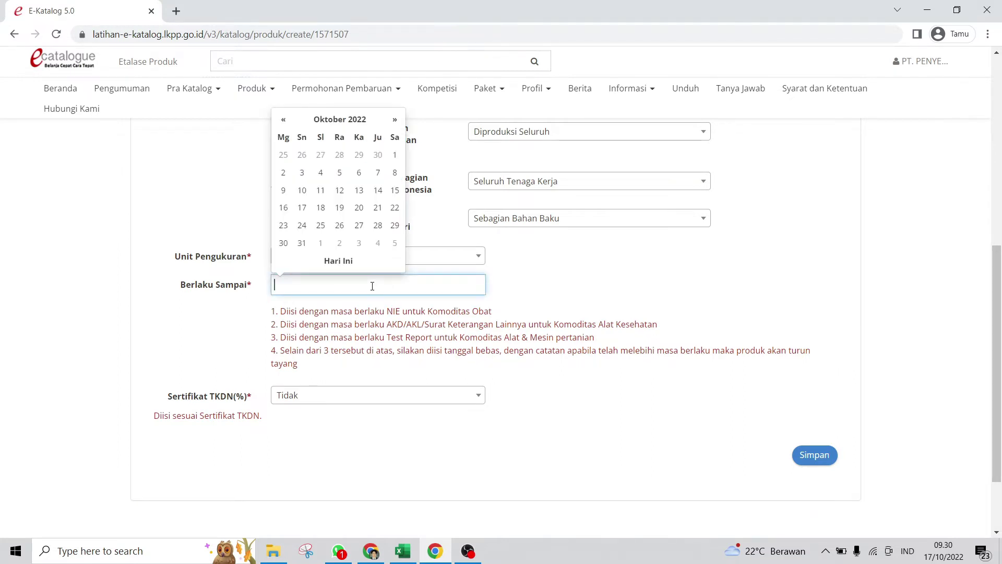
left_click(357, 119)
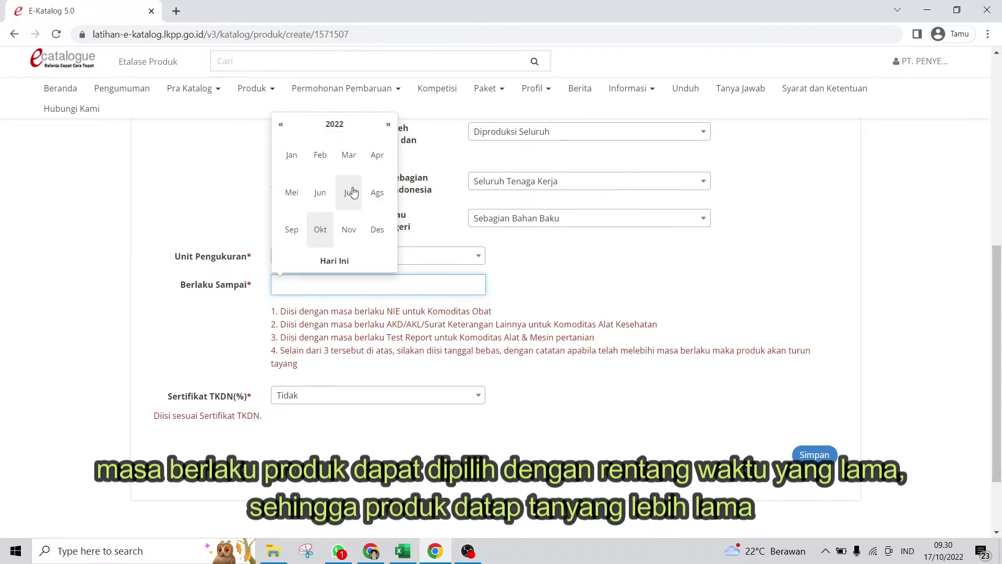
left_click(339, 124)
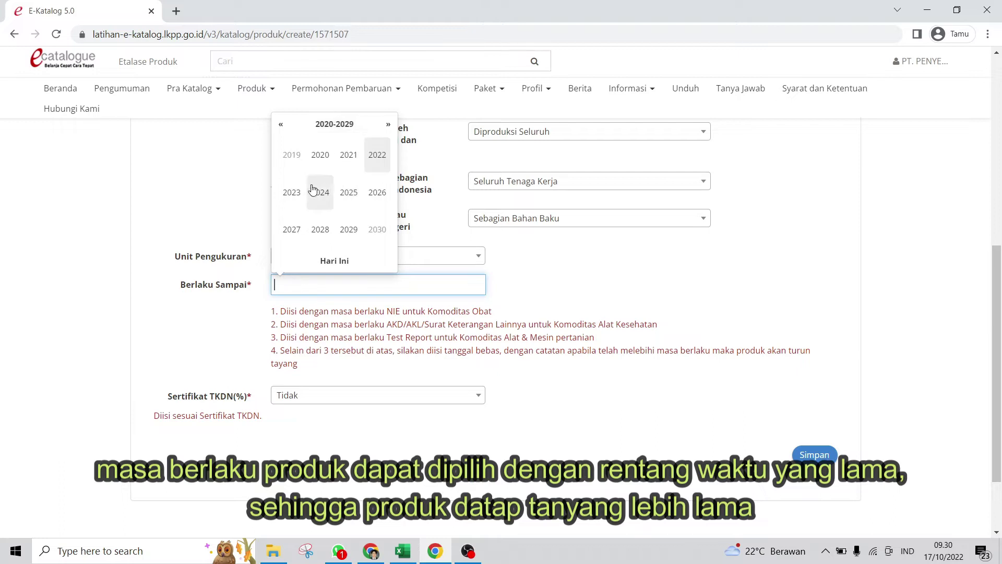
left_click(288, 198)
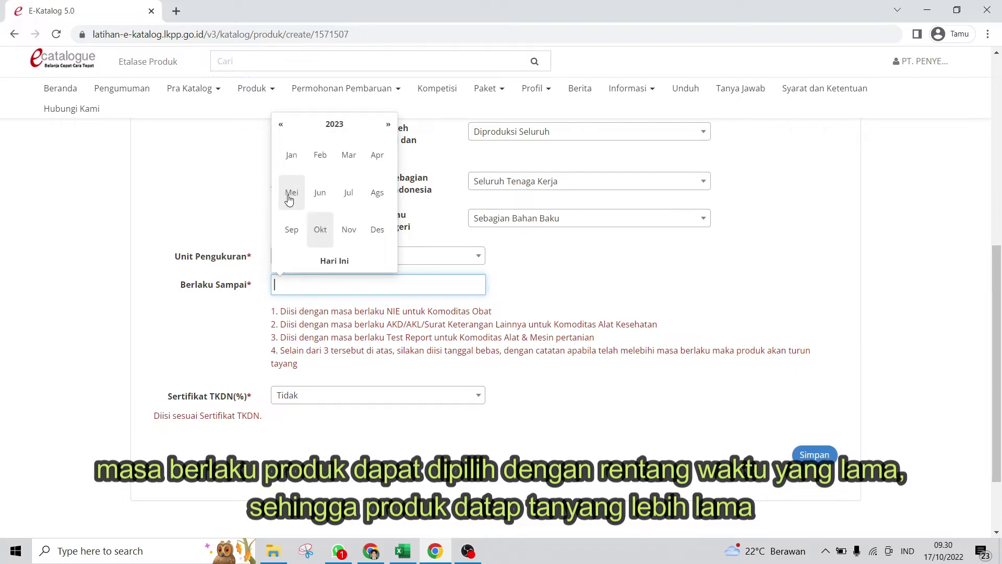
left_click(376, 239)
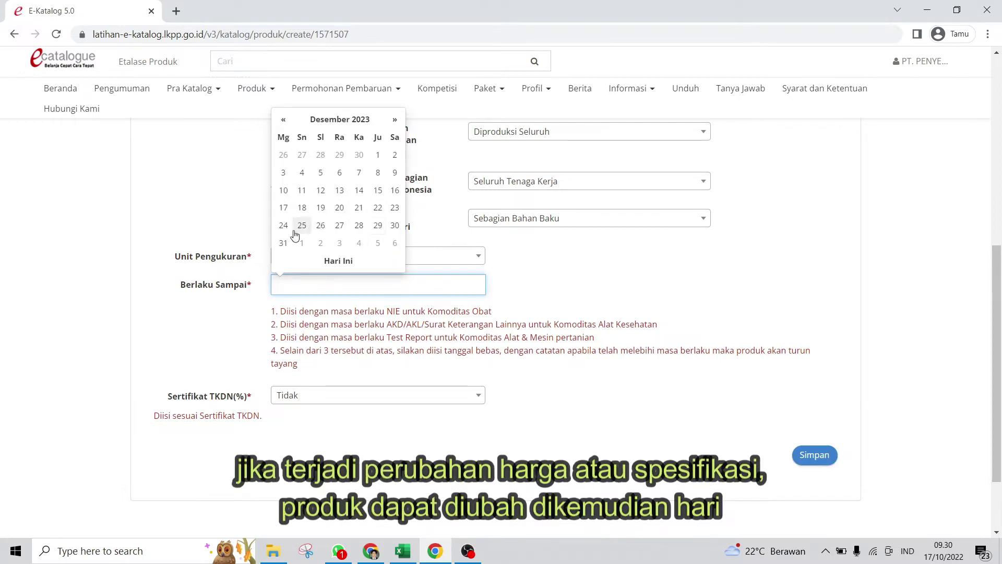
left_click(282, 244)
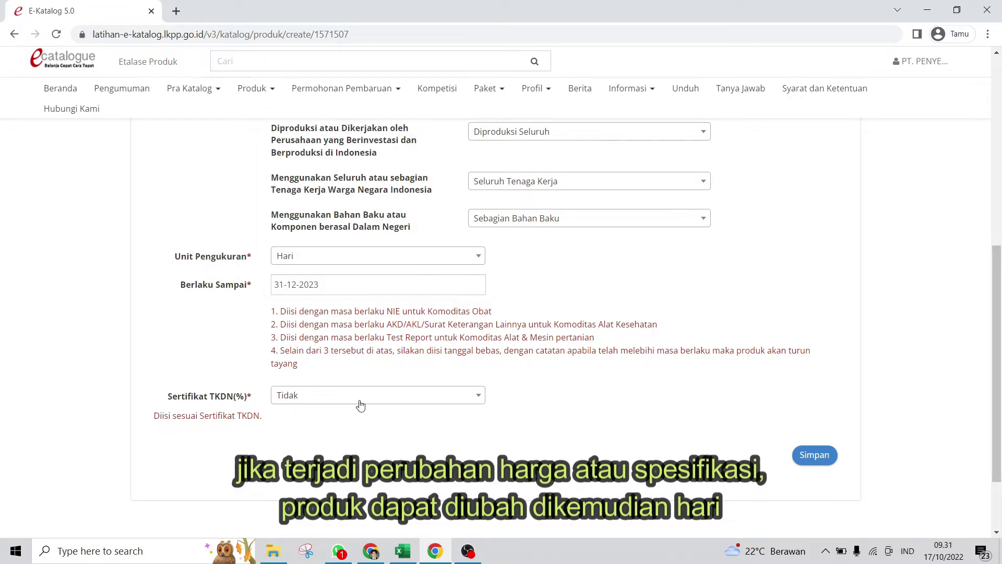
Set Sertifikat TKDN to Ya and search the TKDN certificates by Nama for "vario"
scroll(574, 428, "down", 2)
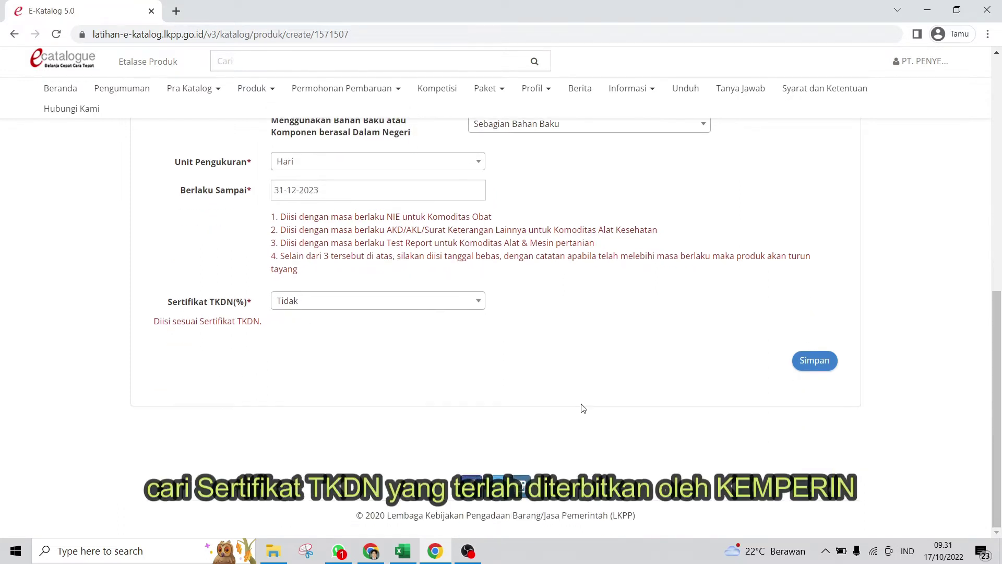
left_click(415, 303)
left_click(371, 361)
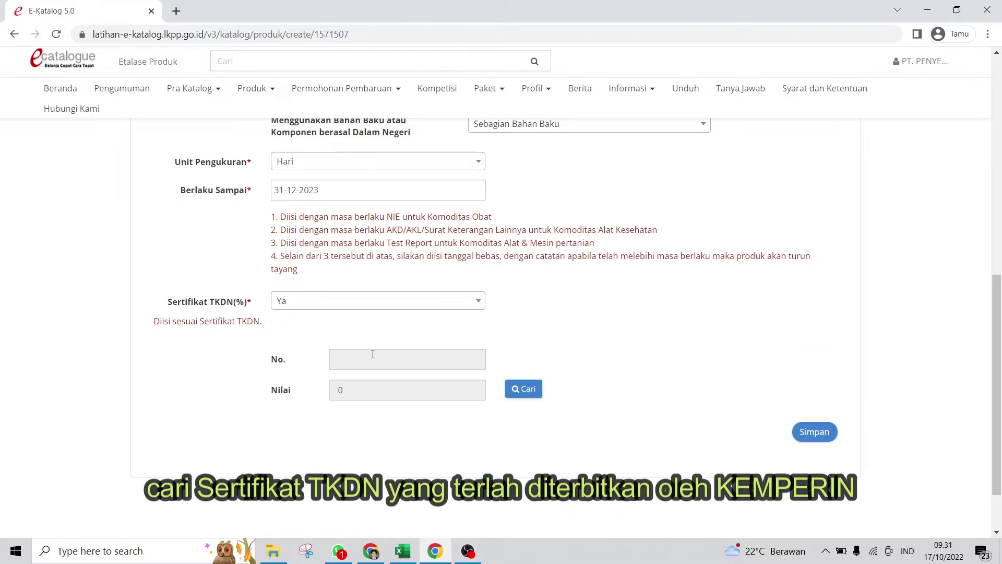
left_click(517, 389)
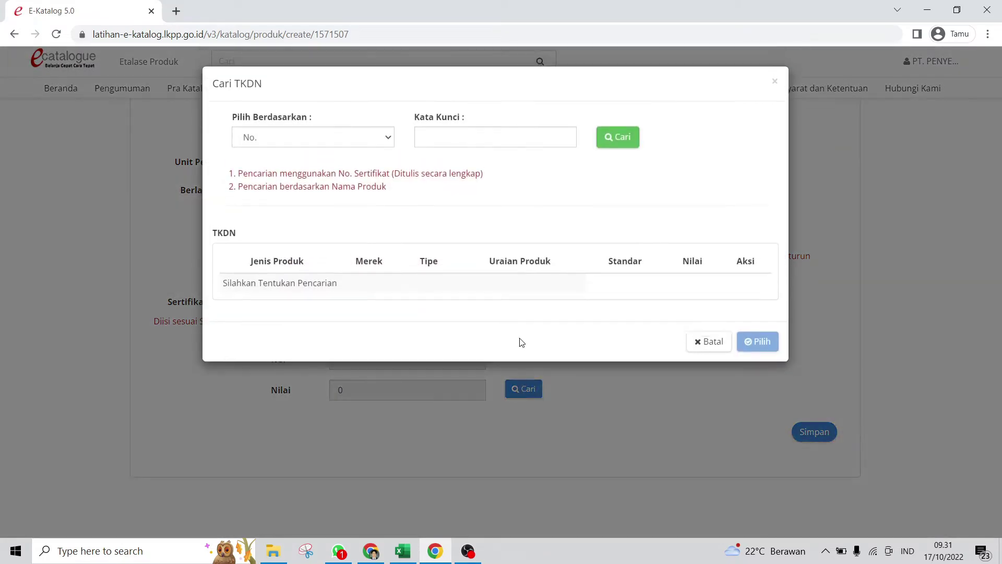
left_click(312, 139)
left_click(297, 164)
left_click(493, 143)
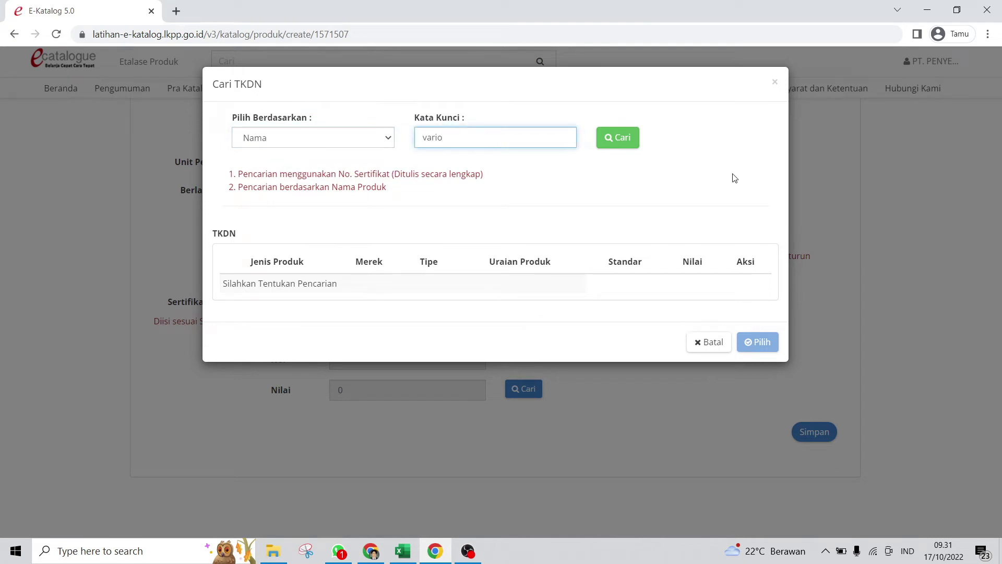
left_click(606, 138)
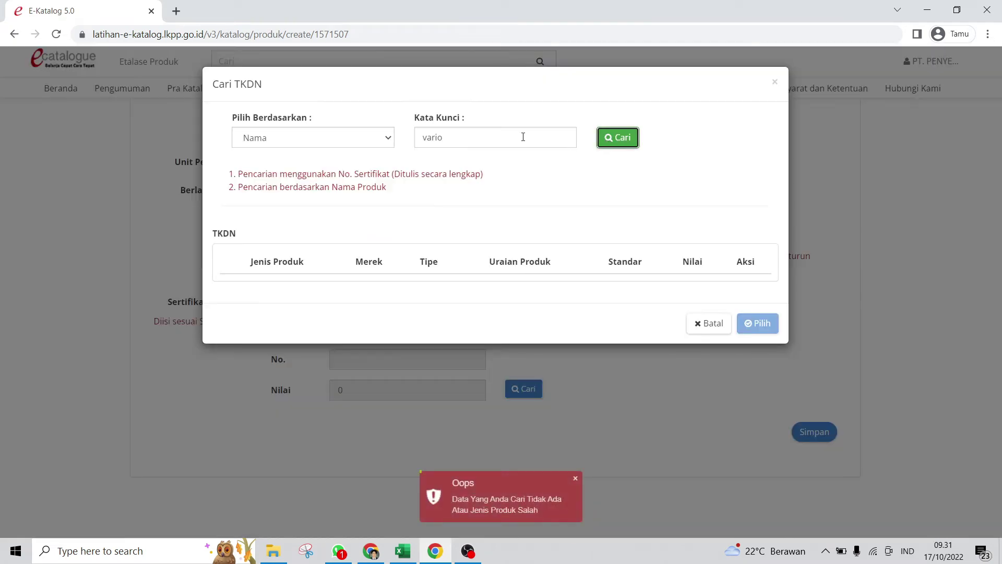
Search the TKDN certificates by name for "honda" and close the search without choosing one
left_click(523, 137)
key("ctrl+a")
type("honda")
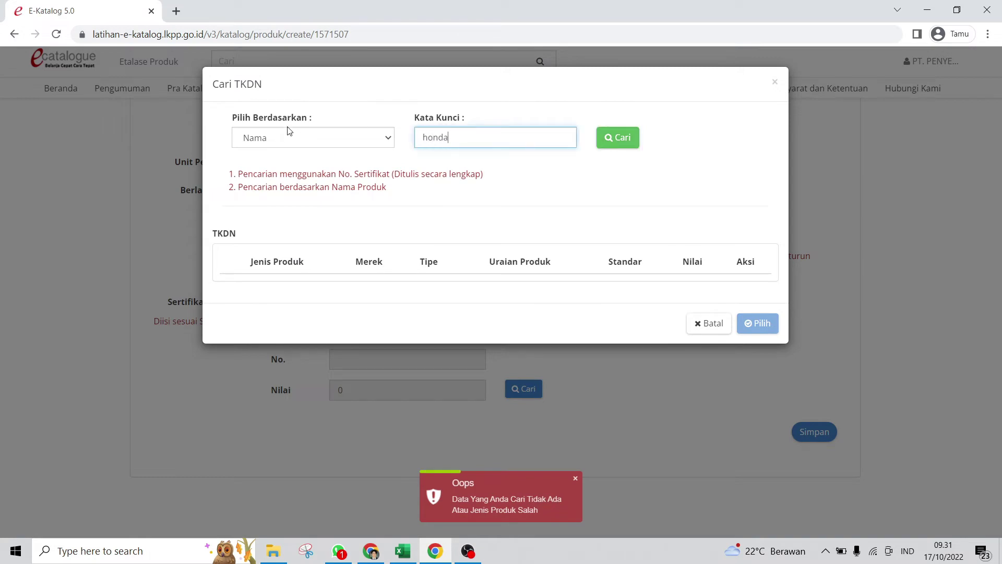
left_click(618, 141)
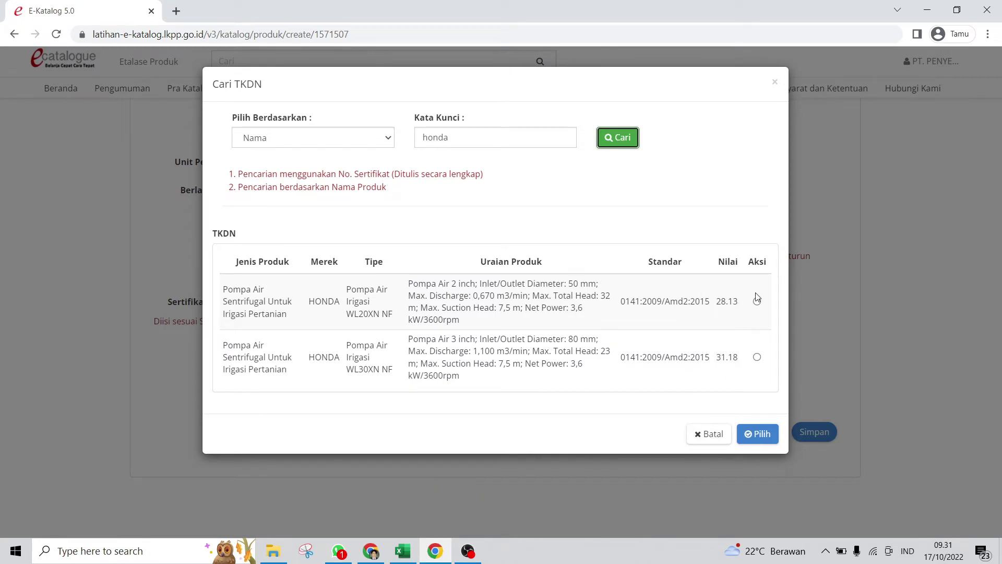
left_click(708, 433)
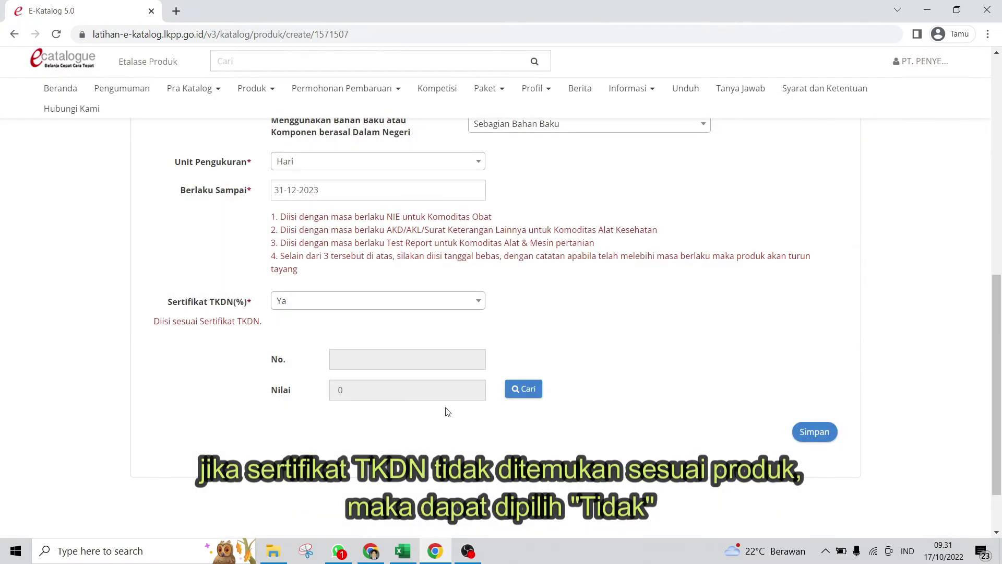
Set Sertifikat TKDN to Tidak and save the product information
left_click(406, 302)
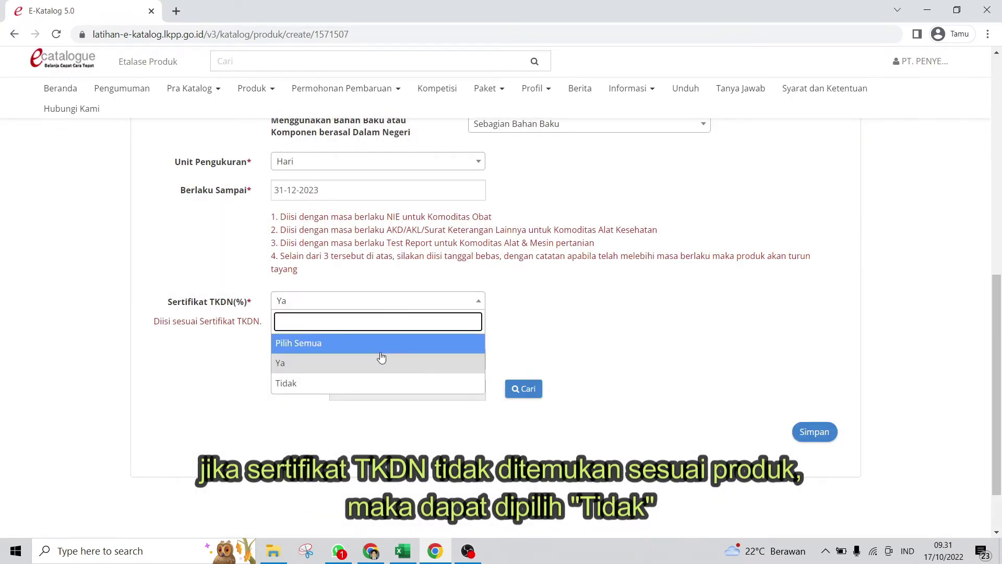
left_click(372, 386)
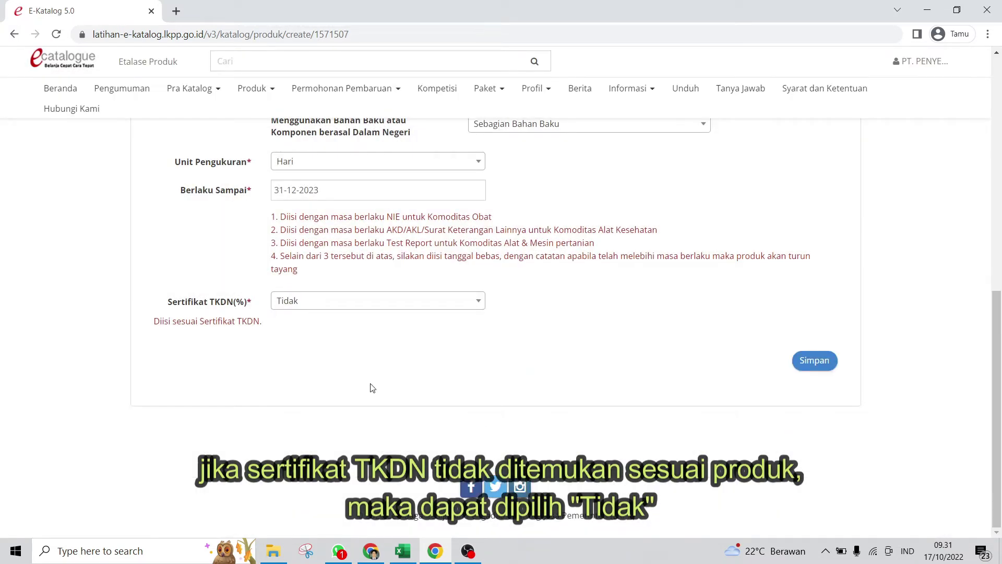
left_click(827, 364)
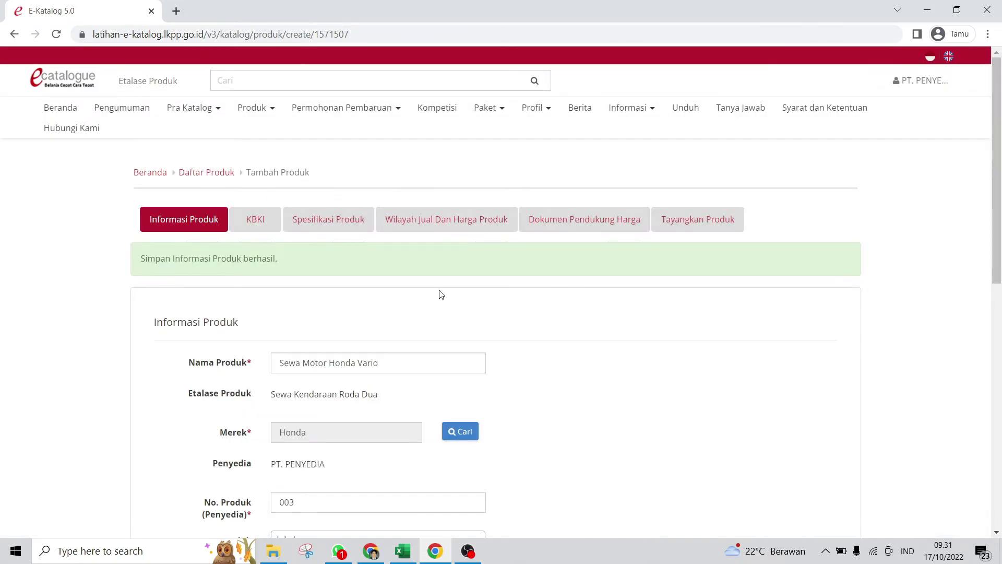
left_click(255, 221)
scroll(750, 292, "down", 3)
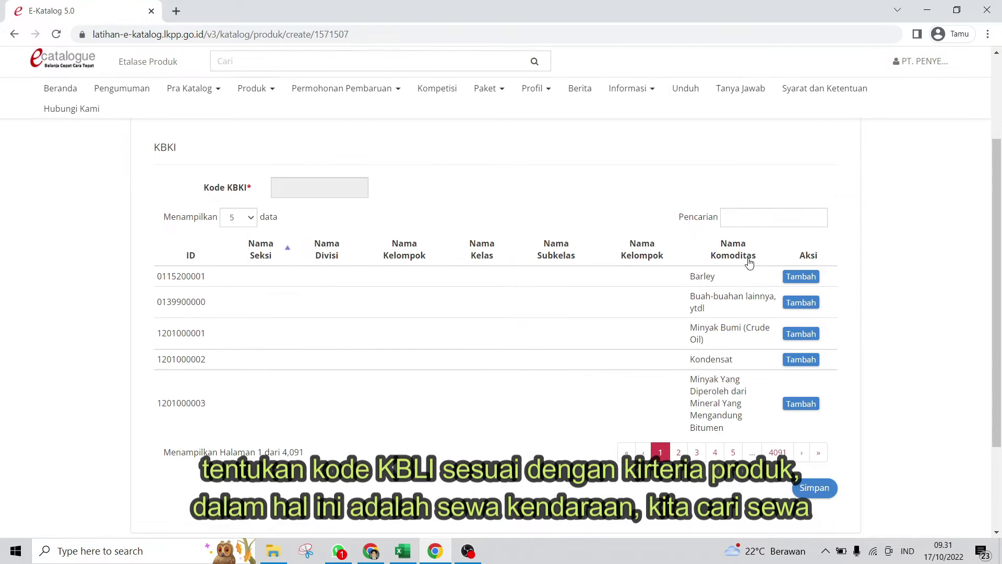
left_click(749, 218)
type("s")
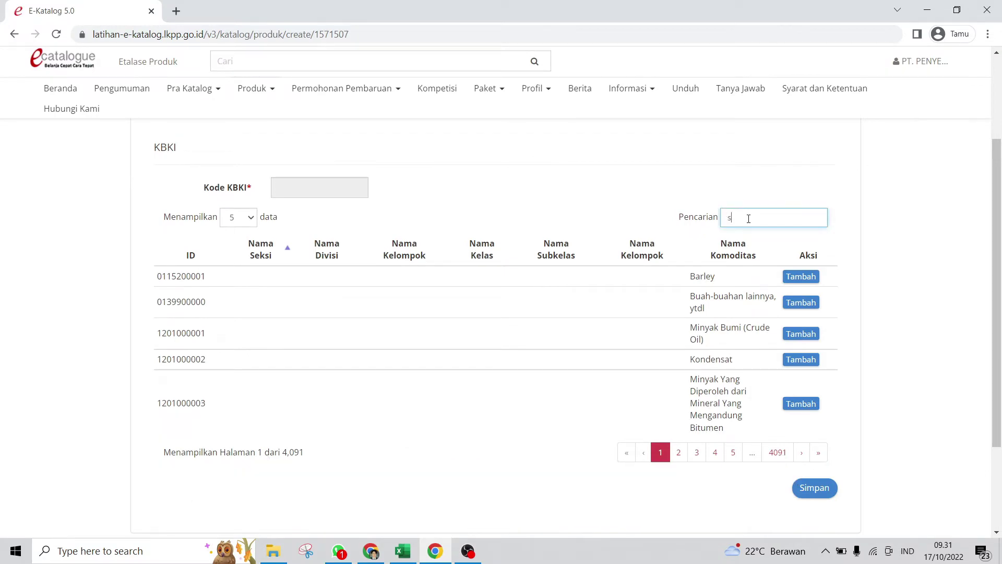
type("ewa")
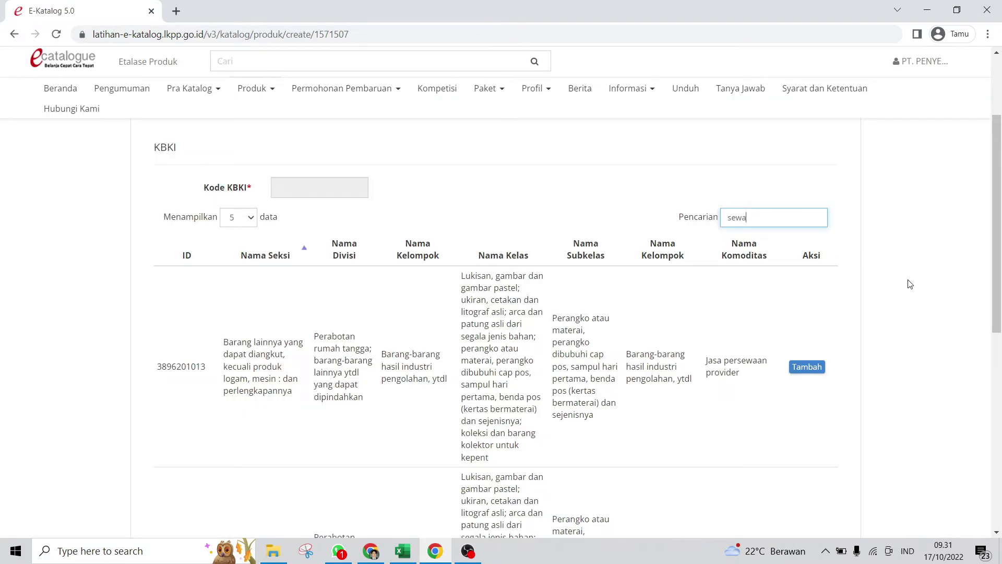
scroll(910, 284, "down", 3)
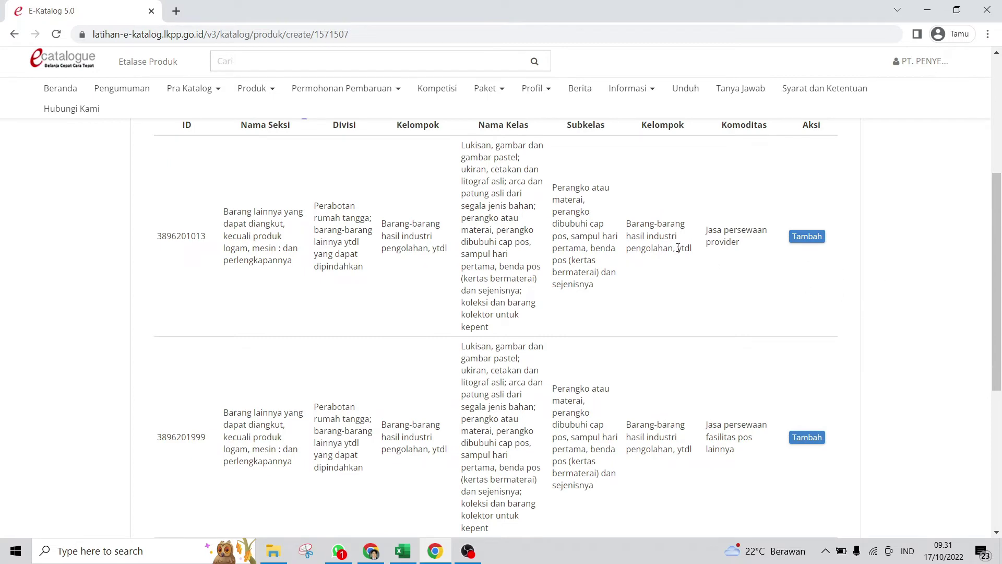
left_click(824, 239)
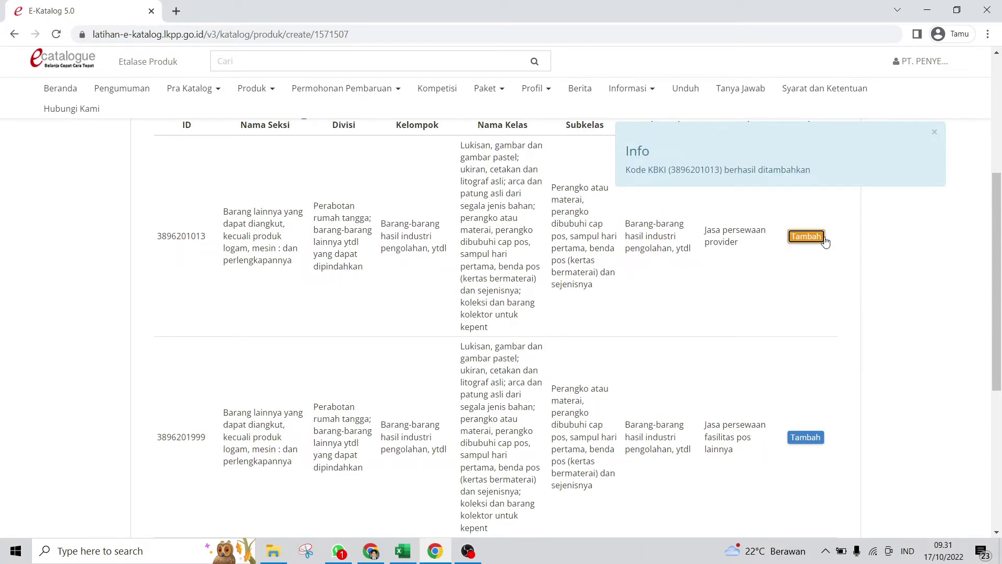
Check the assigned KBKI code and save the KBKI section
scroll(841, 252, "up", 5)
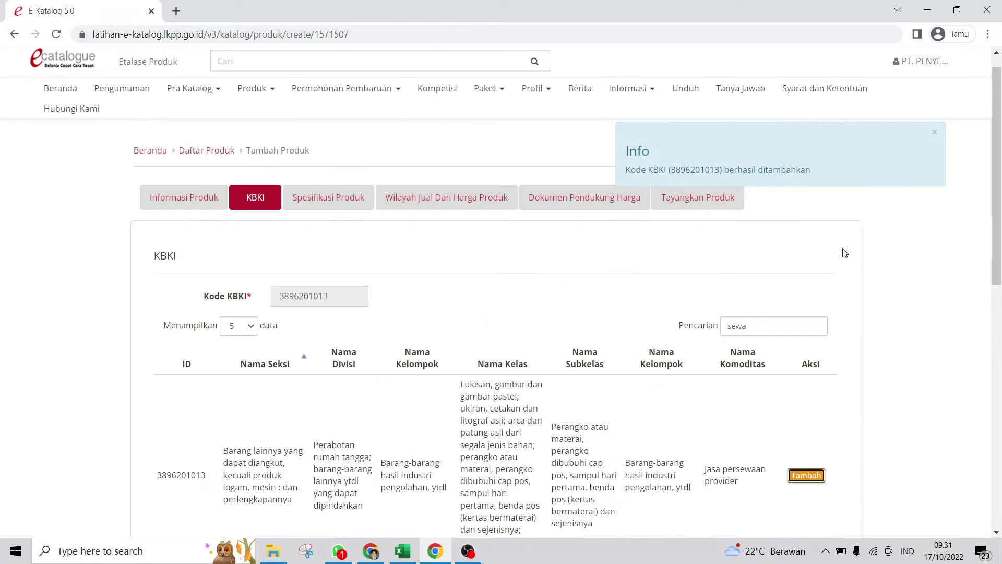
scroll(843, 253, "up", 1)
scroll(574, 302, "down", 8)
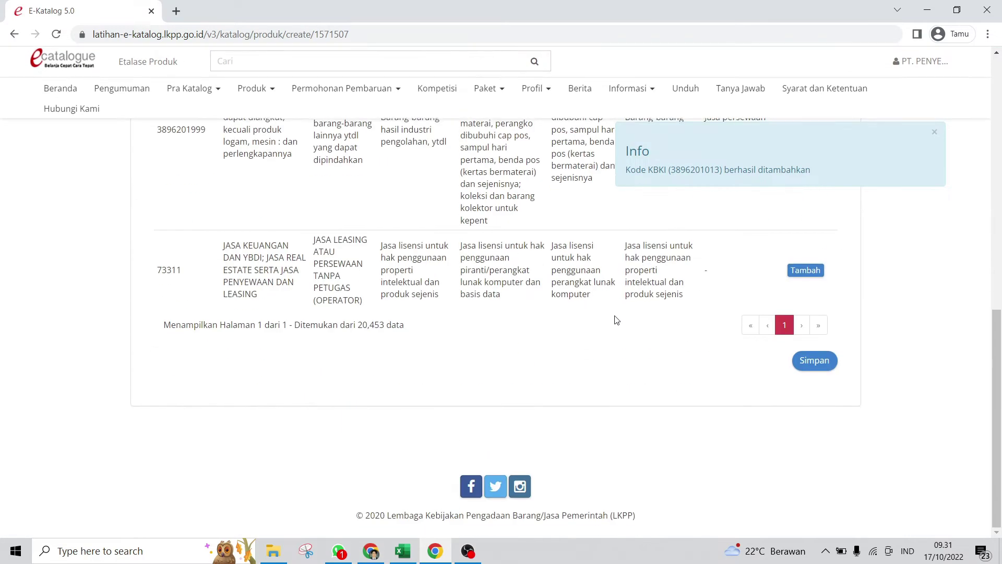
left_click(814, 360)
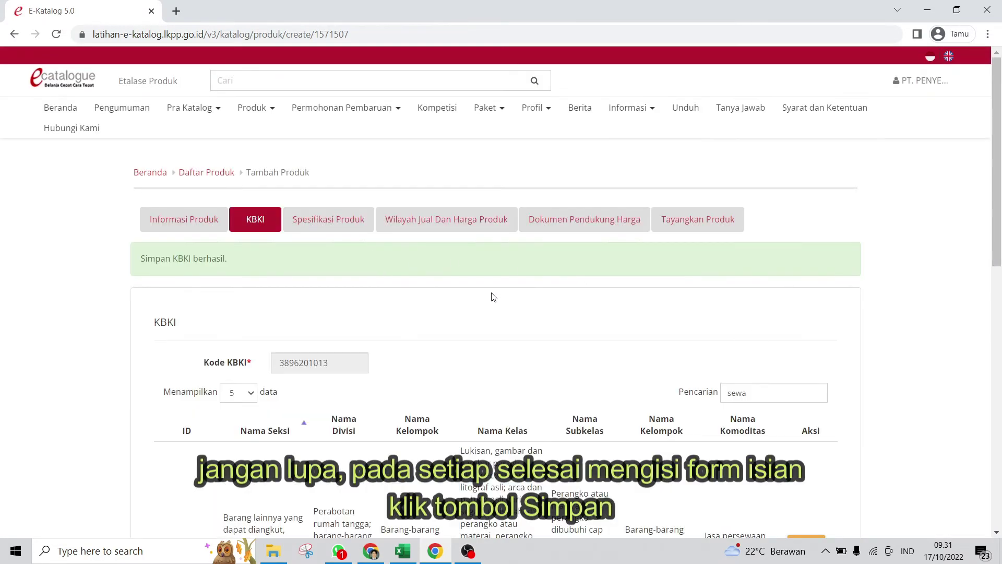
Go to the product specification section and set the product category to Motor 125cc under Motor Transmisi Automatic
scroll(492, 296, "down", 10)
scroll(499, 292, "up", 10)
left_click(329, 222)
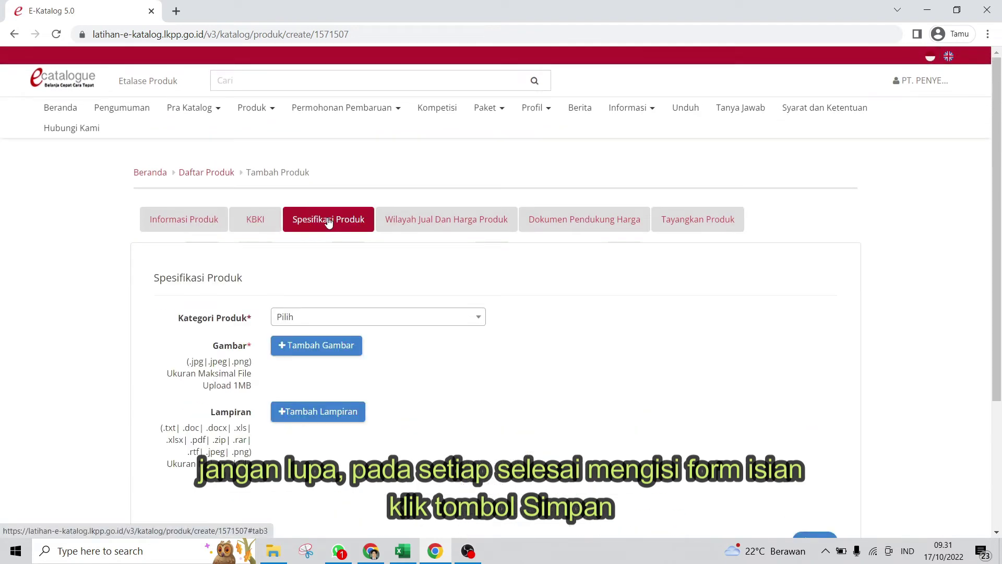
left_click(429, 320)
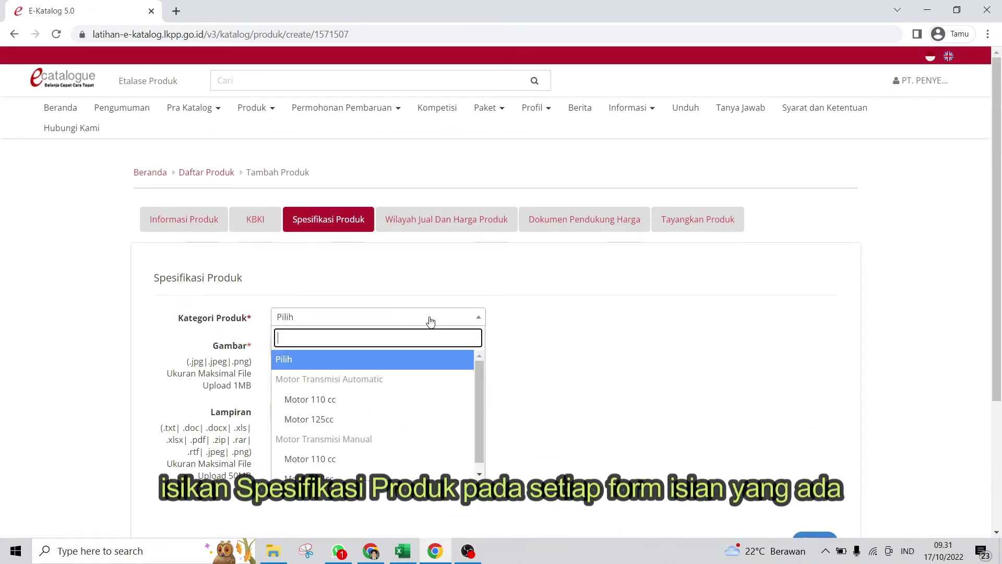
left_click(427, 421)
scroll(615, 308, "down", 2)
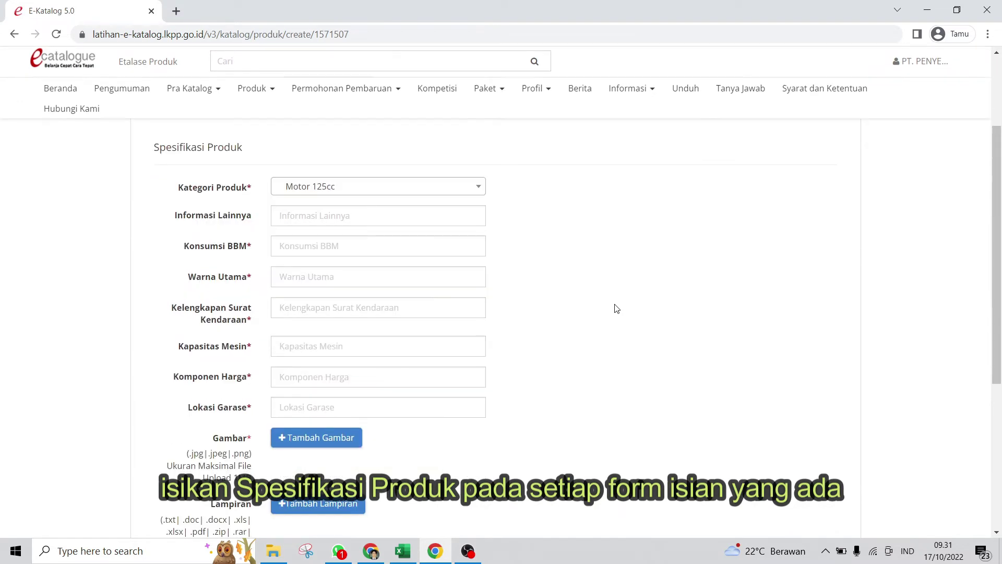
Set Konsumsi BBM to 30 km/liter, Warna Utama to hitam and Kelengkapan Surat Kendaraan to STNK dan BPKB
left_click(374, 246)
type("30")
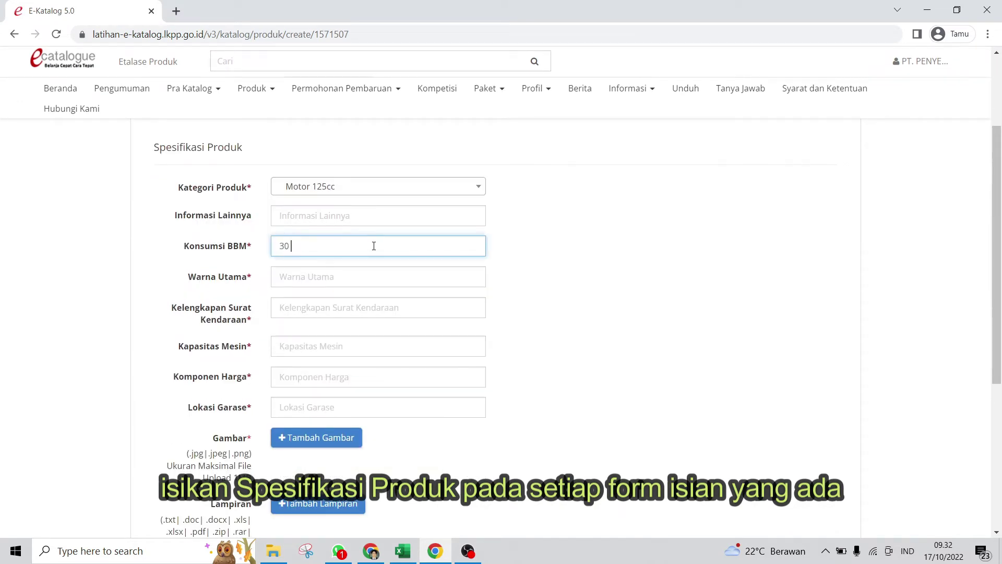
left_click(359, 280)
type("hitam")
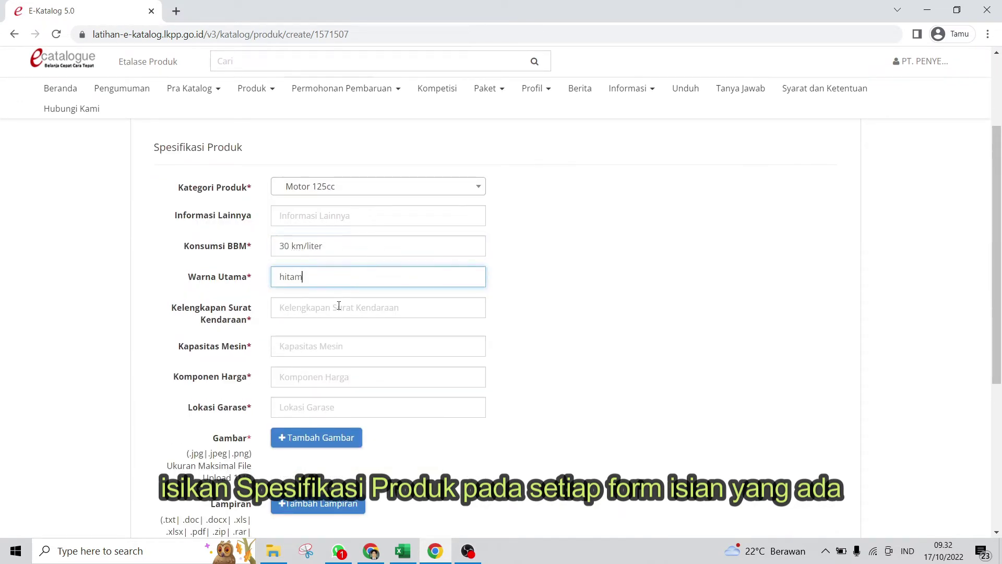
left_click(339, 306)
type("STNK")
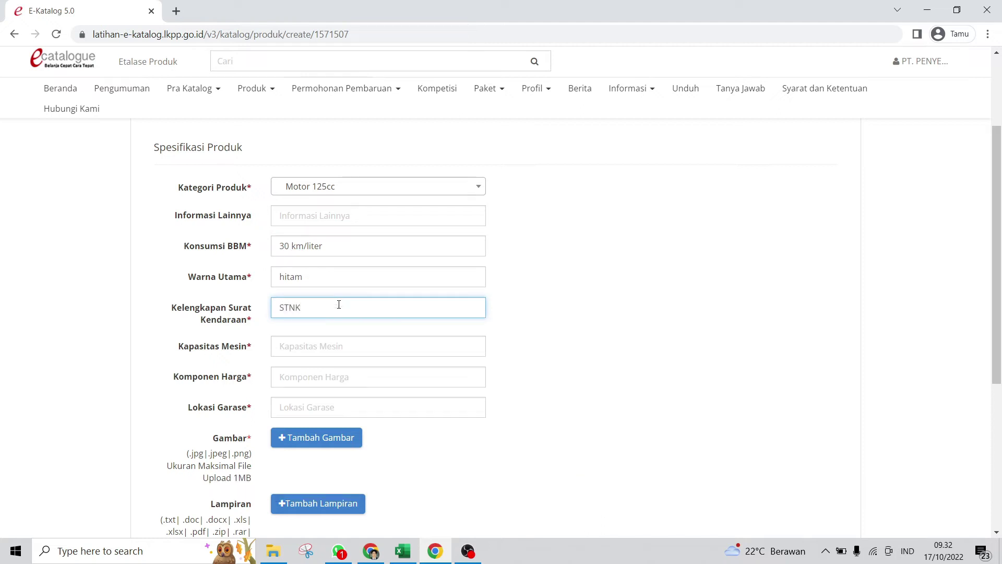
type(" dan BPKB")
Set Kapasitas Mesin to 125 CC, Komponen Harga to "Harga sudah termasuk pajak" and Lokasi Garase to Jakarta Utara, and save the specifications
left_click(294, 339)
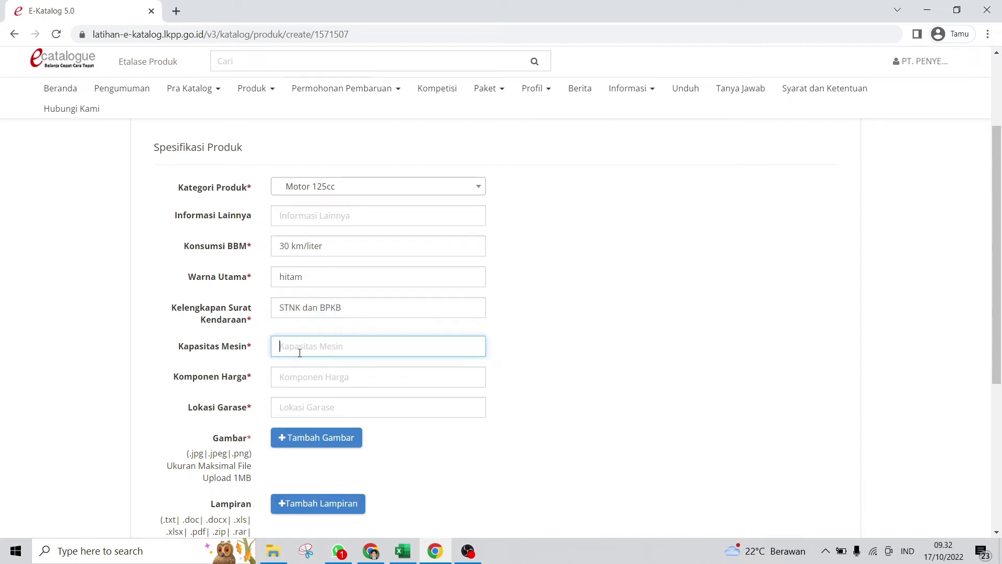
type("125 CC")
left_click(310, 370)
type("Harga sudah termasuk pajak")
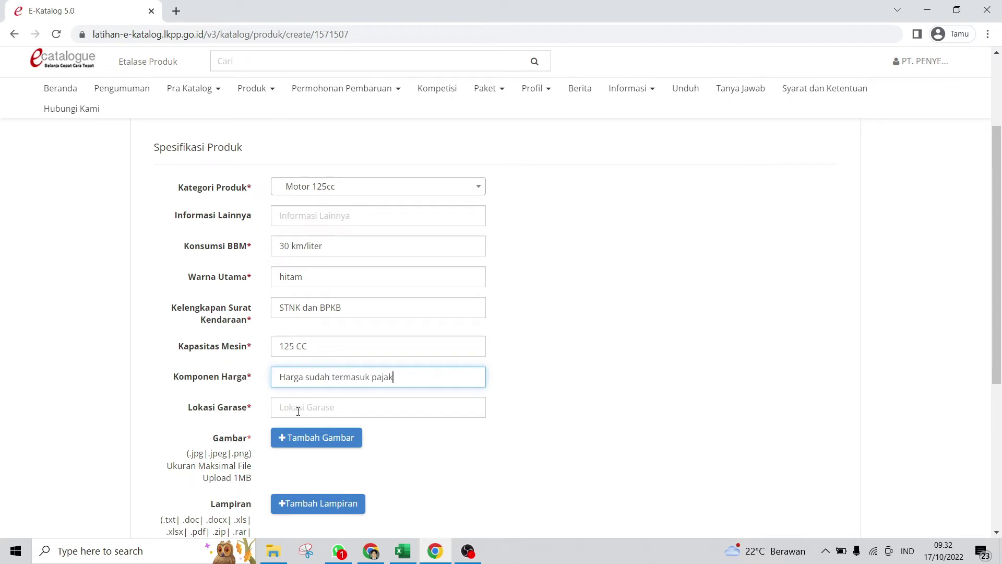
left_click(298, 412)
type("Jakarta Utara")
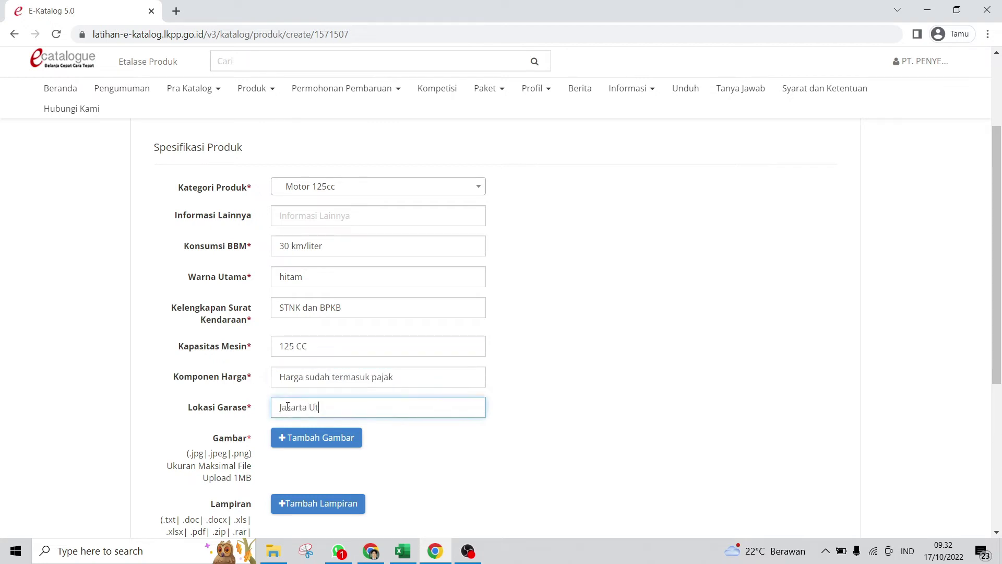
scroll(387, 341, "down", 2)
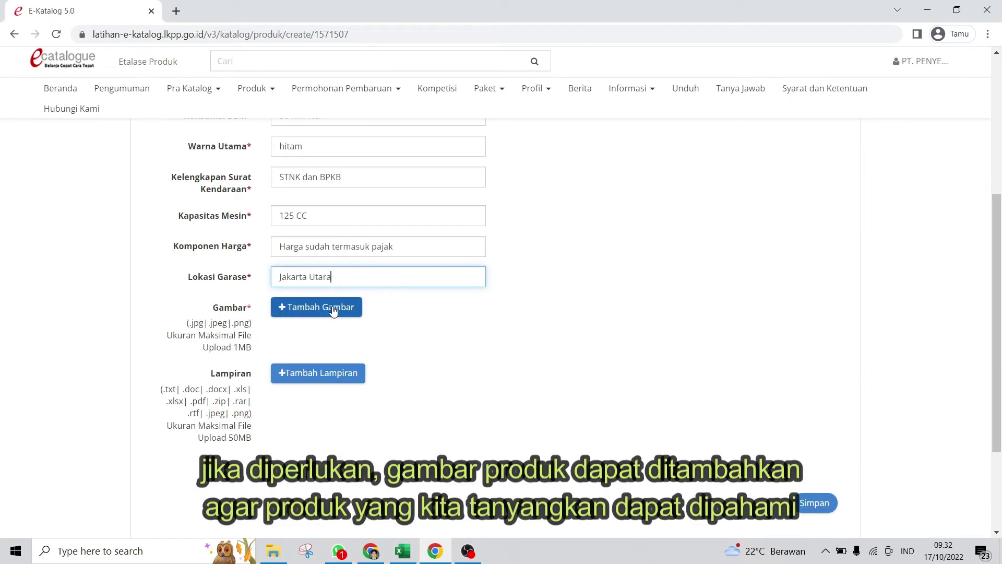
left_click(822, 505)
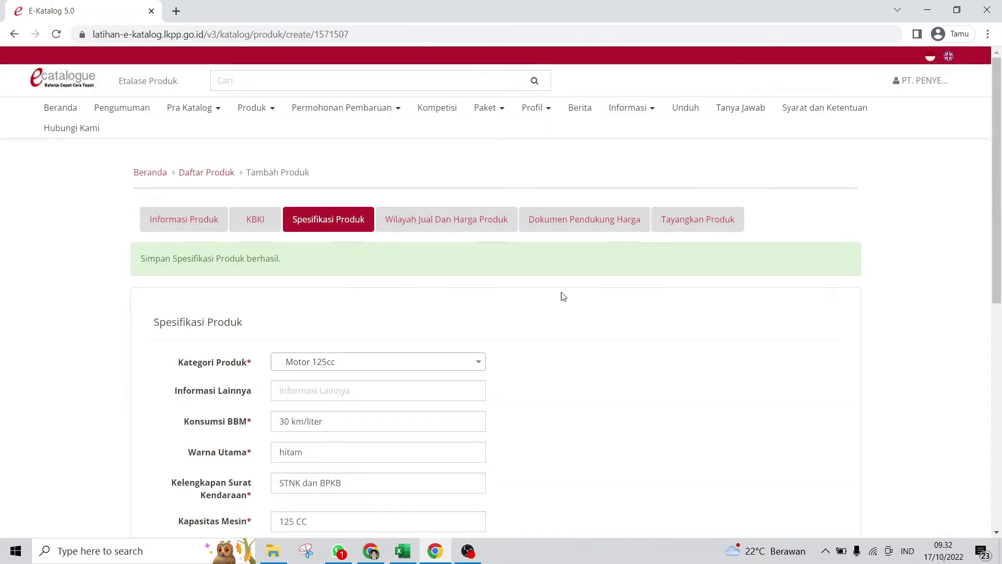
In the sales region and price section, select DKI Jakarta as the sales region and download the Excel price template
left_click(447, 221)
scroll(462, 292, "down", 2)
scroll(462, 293, "up", 2)
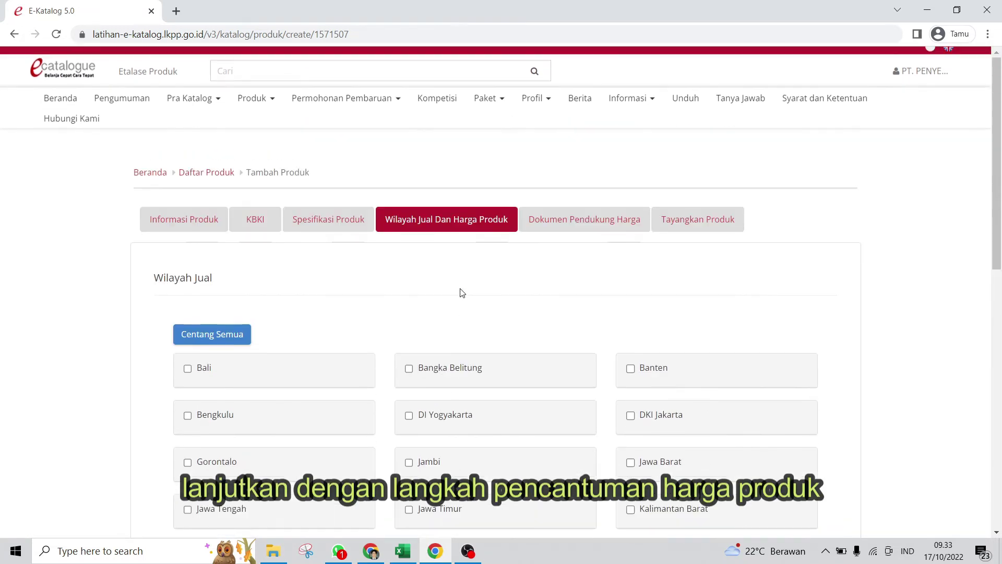
left_click(630, 418)
scroll(635, 412, "down", 10)
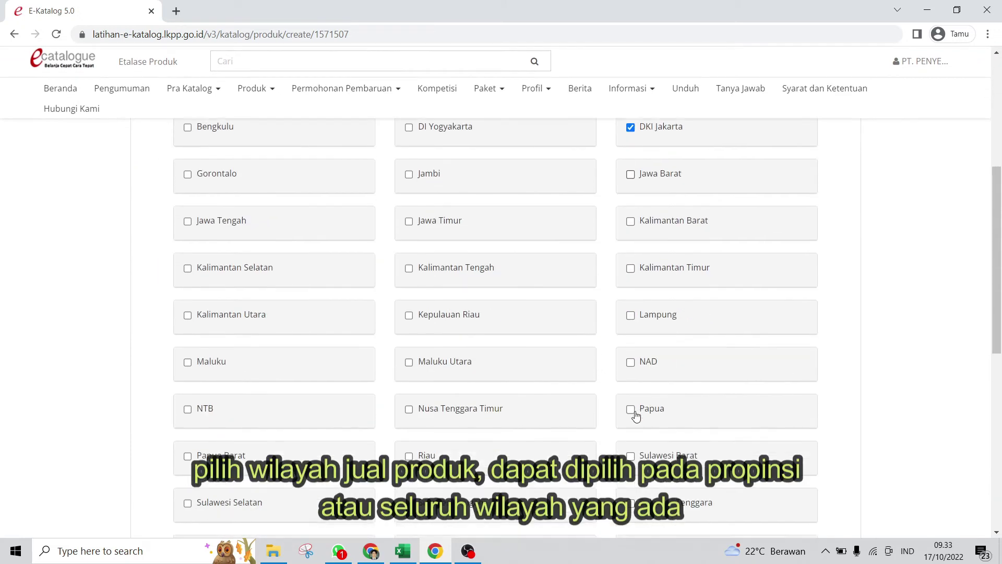
left_click(316, 320)
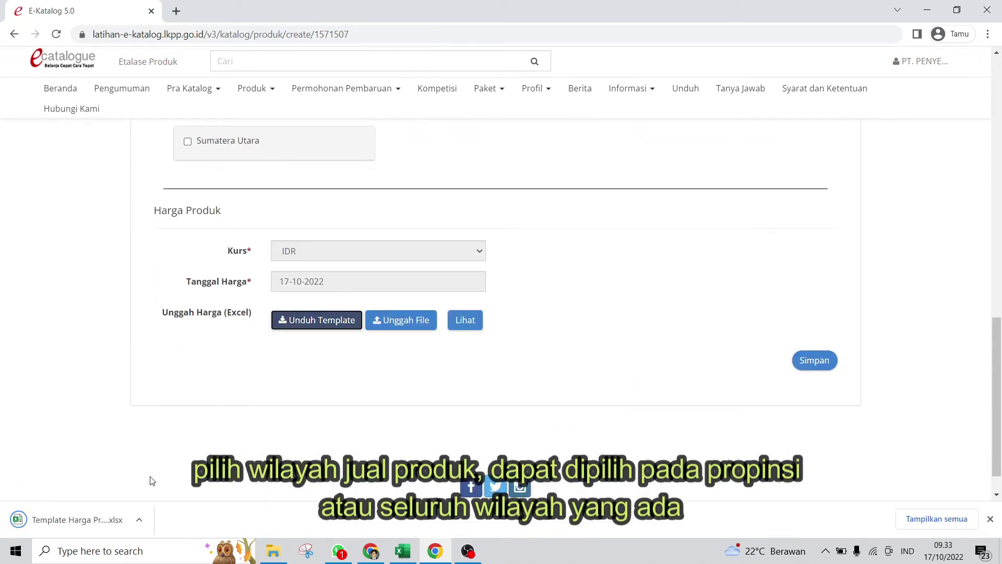
Open the downloaded template in Excel for editing, set DKI Jakarta's Harga Retail and Harga Pemerintah to 500000, and save and close it
left_click(87, 527)
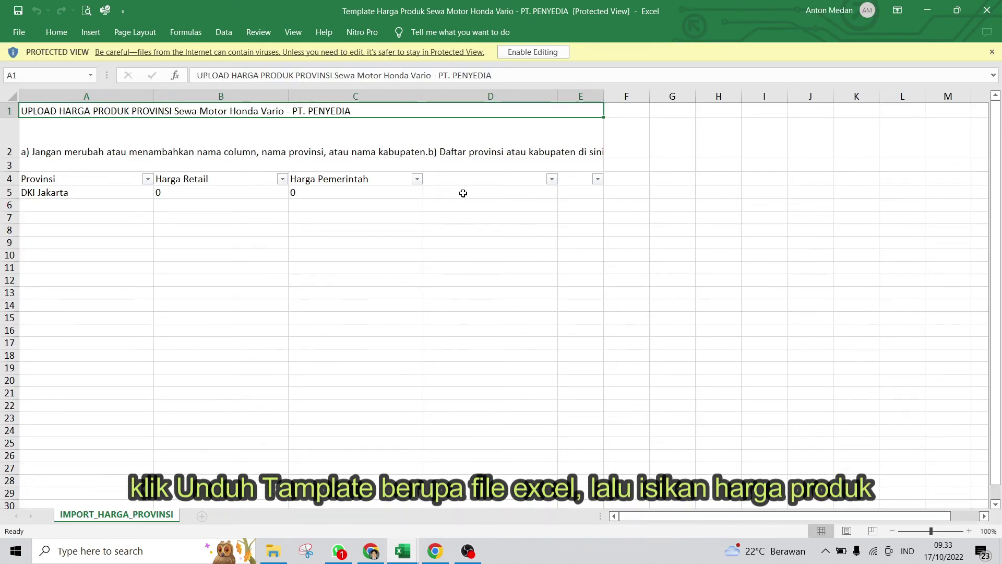
left_click(519, 56)
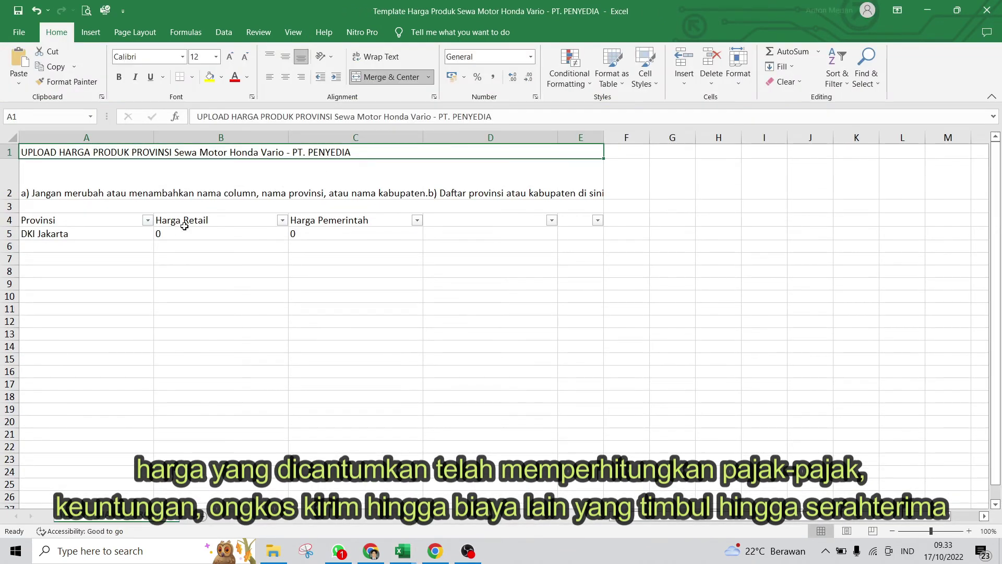
left_click(193, 238)
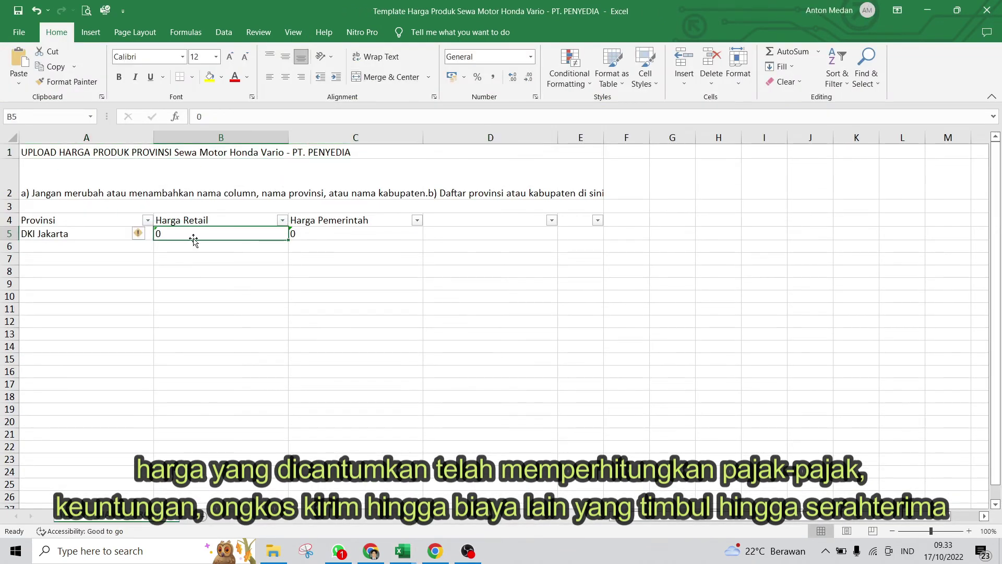
type("500000")
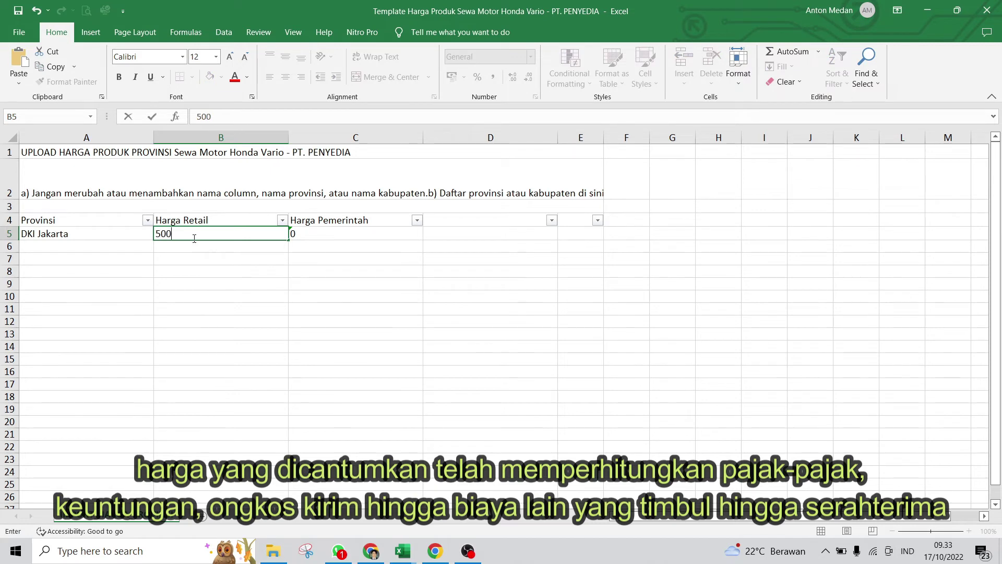
key("Tab")
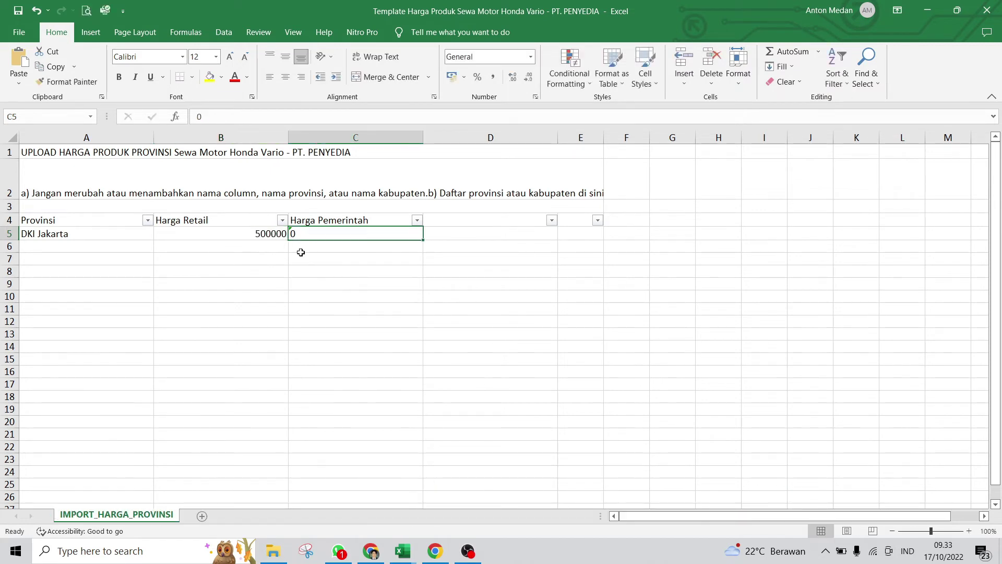
type("500000")
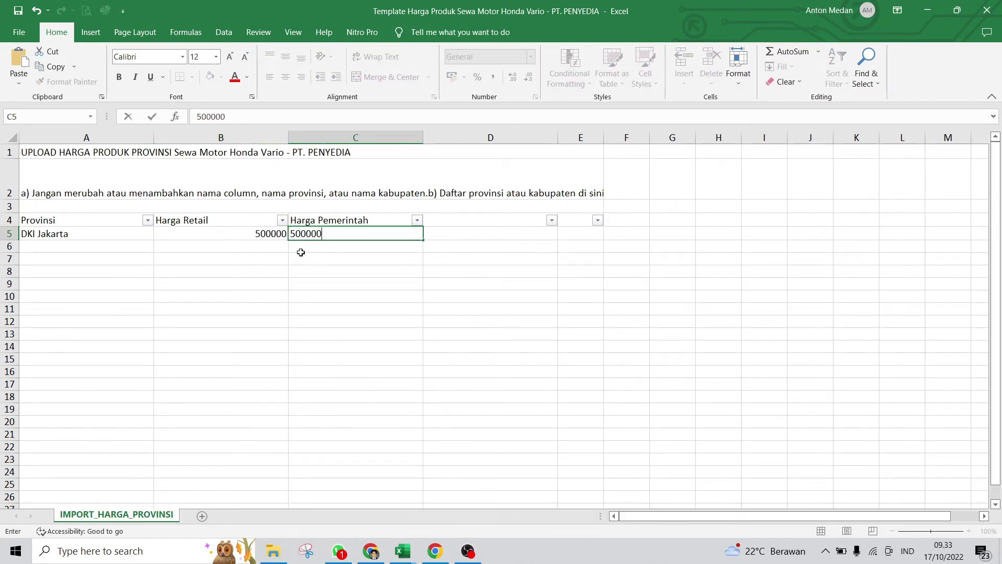
key("Return")
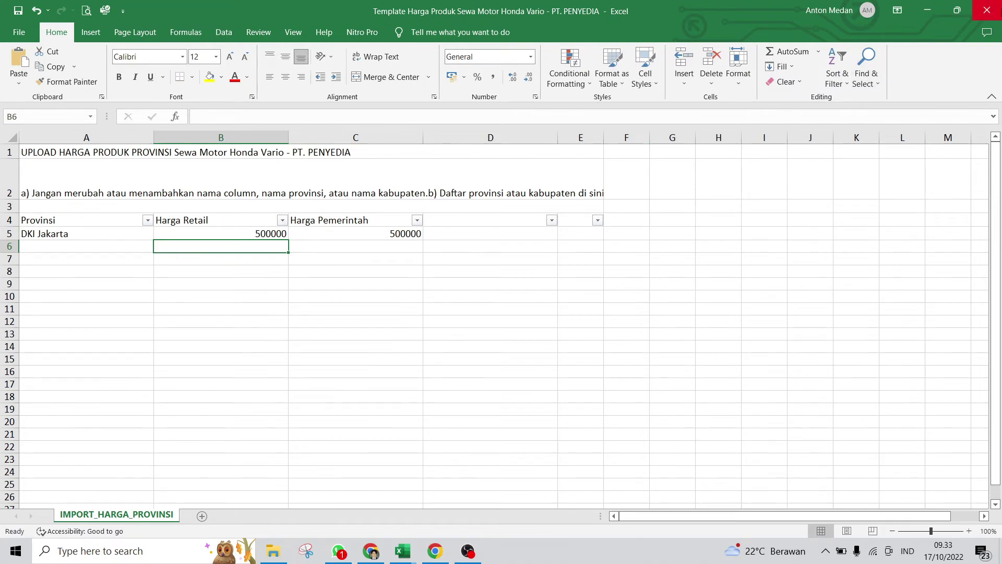
left_click(980, 11)
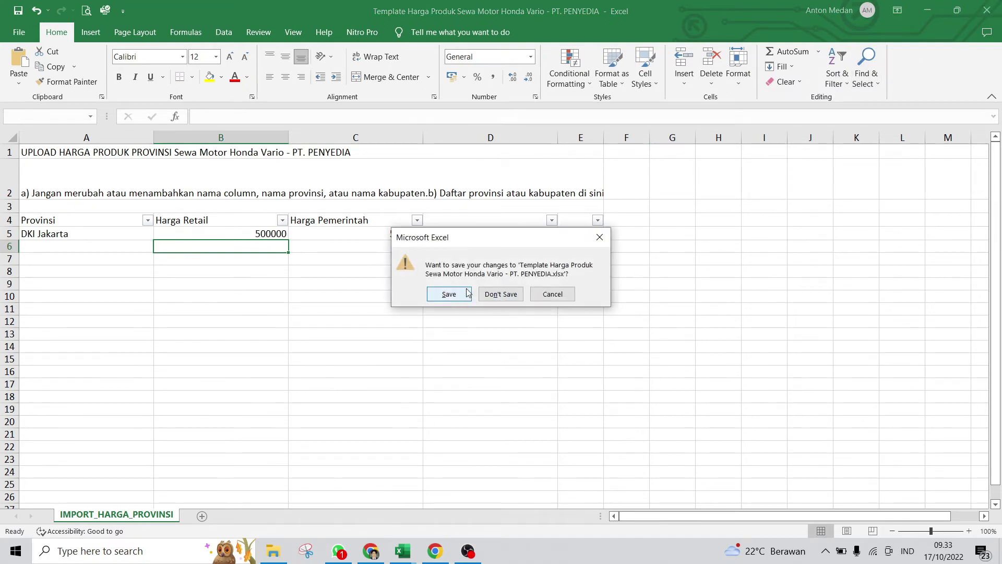
left_click(449, 294)
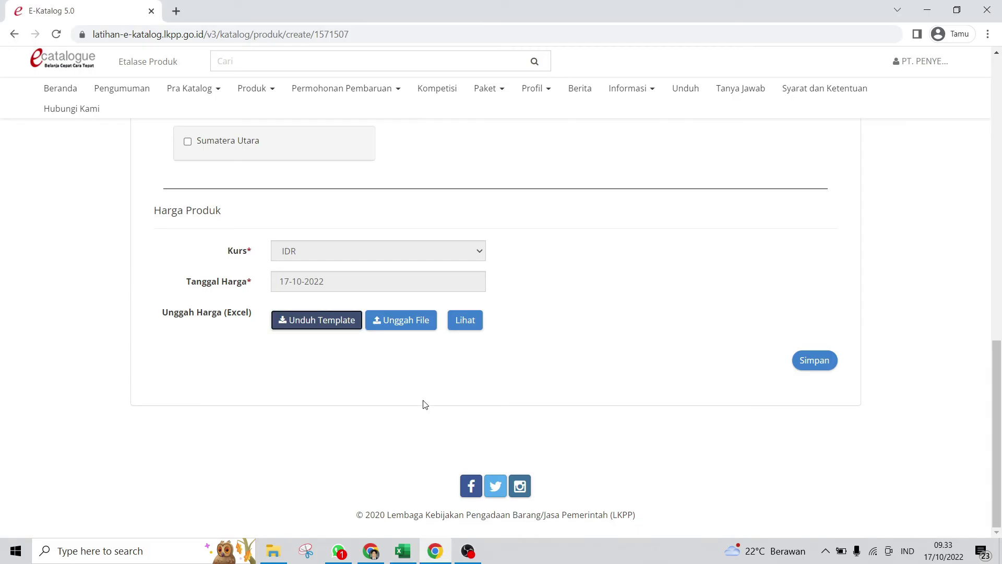
Upload the completed file Template Harga Produk Sewa Motor Honda Vario - PT. PENYEDIA from Downloads as the product price
left_click(399, 321)
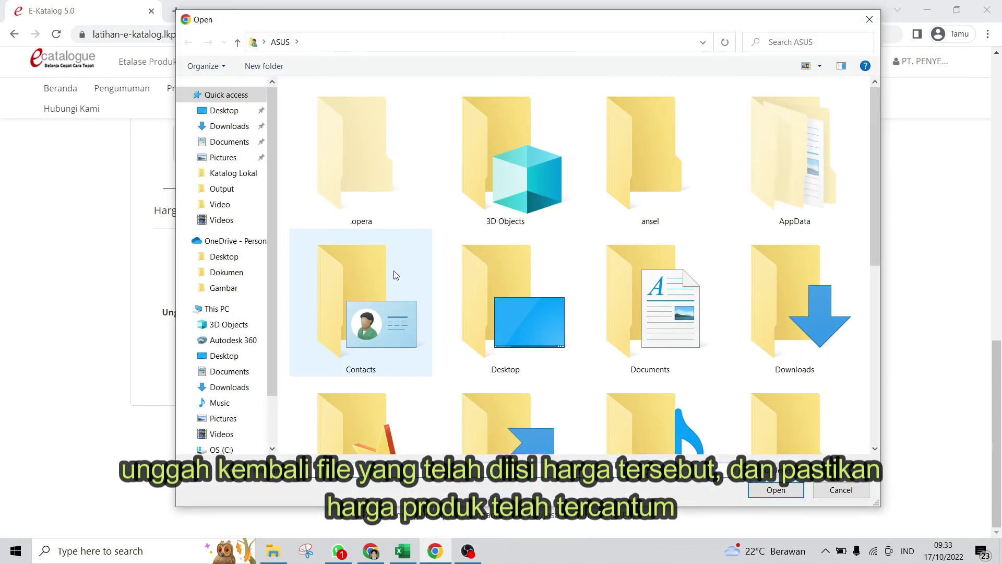
left_click(229, 127)
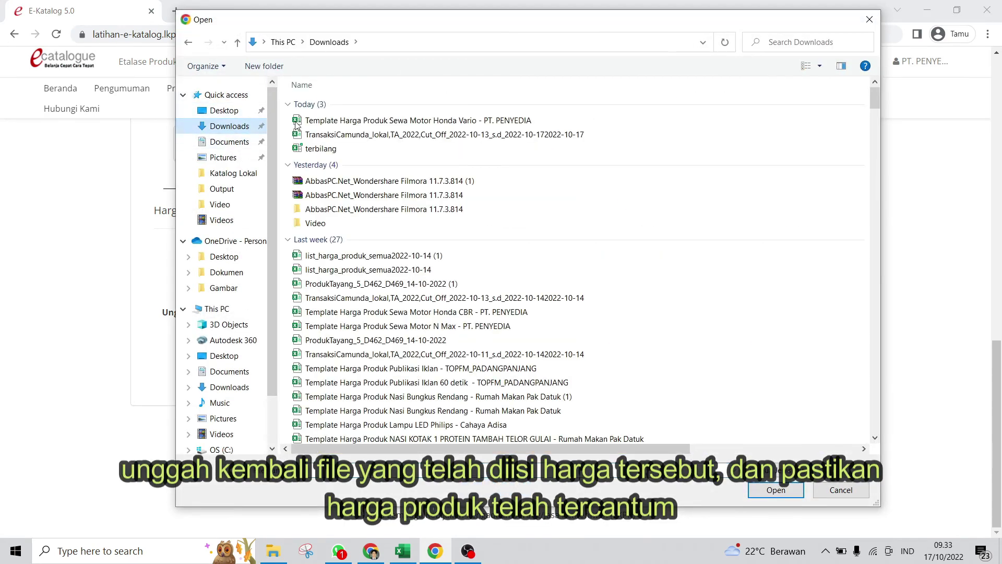
double_click(365, 124)
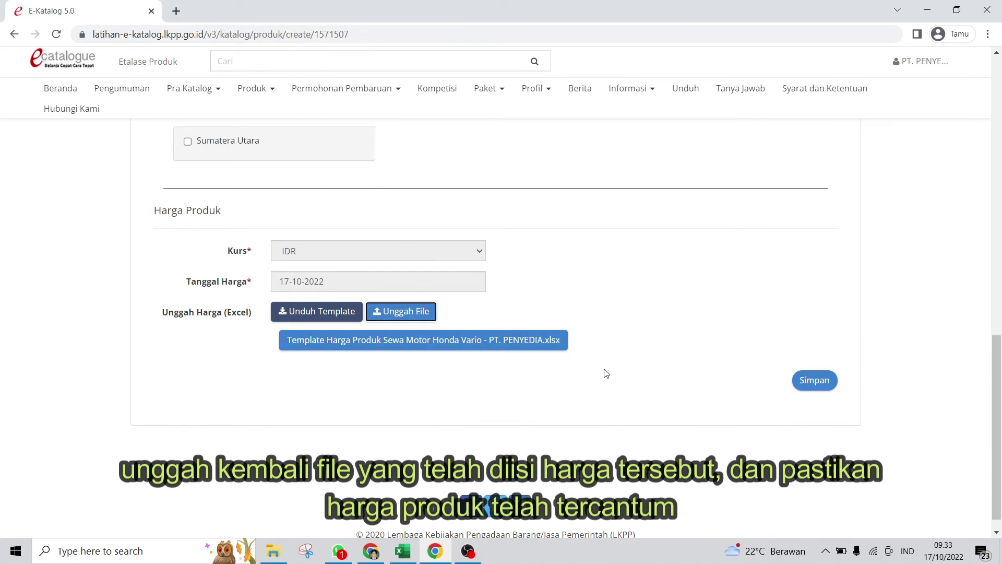
Check the price list in the uploaded file and save the sales region and product price section
left_click(511, 347)
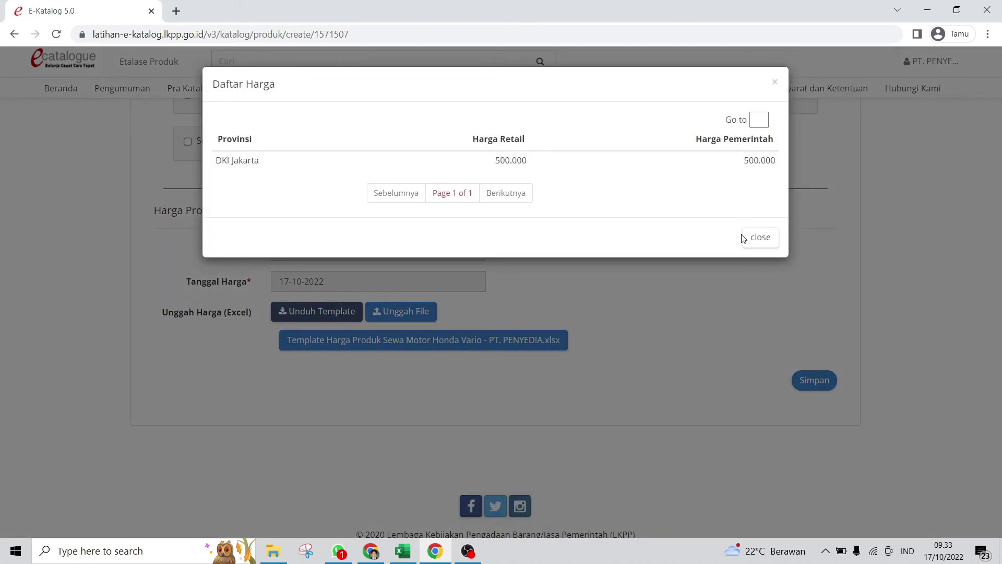
left_click(754, 244)
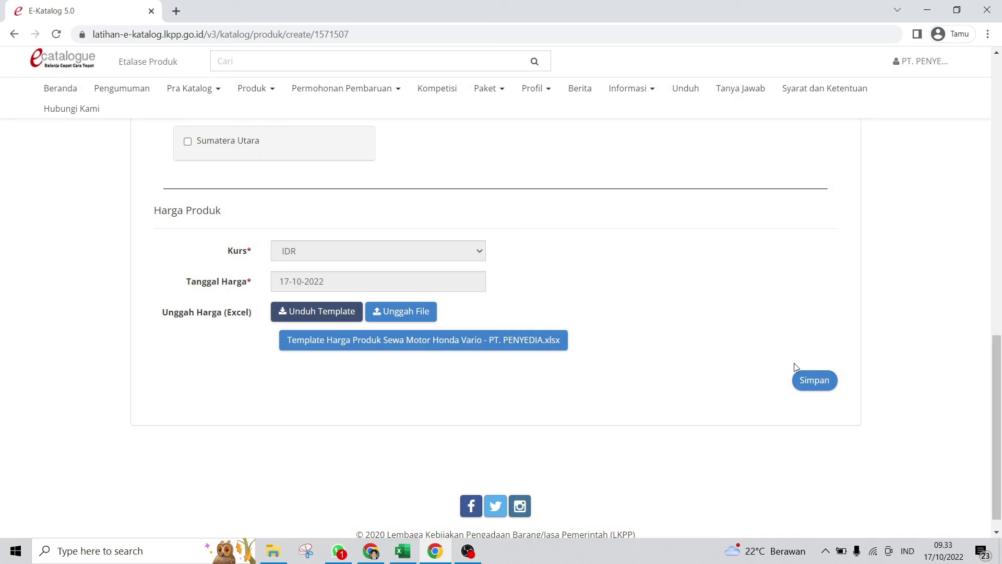
left_click(815, 381)
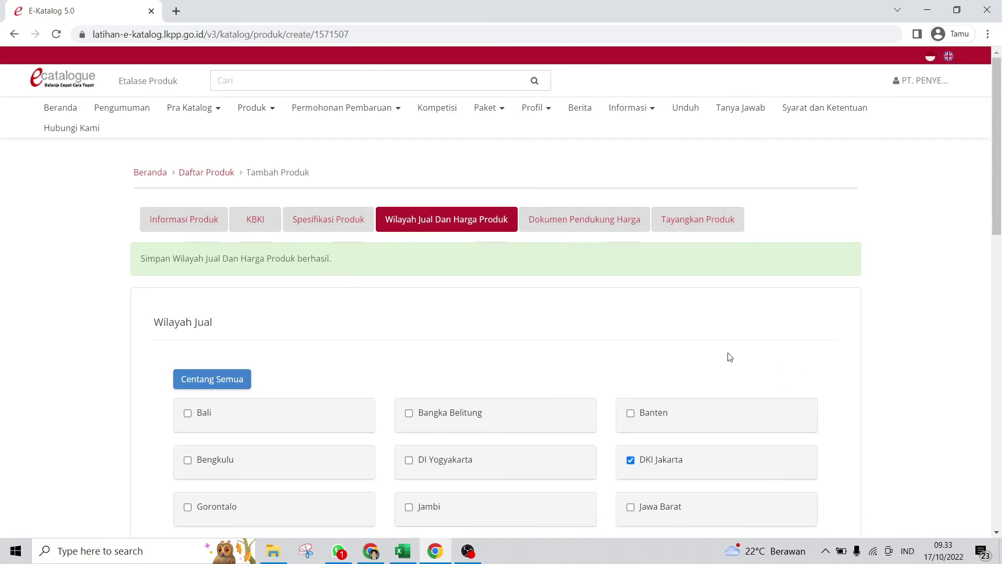
scroll(730, 357, "down", 15)
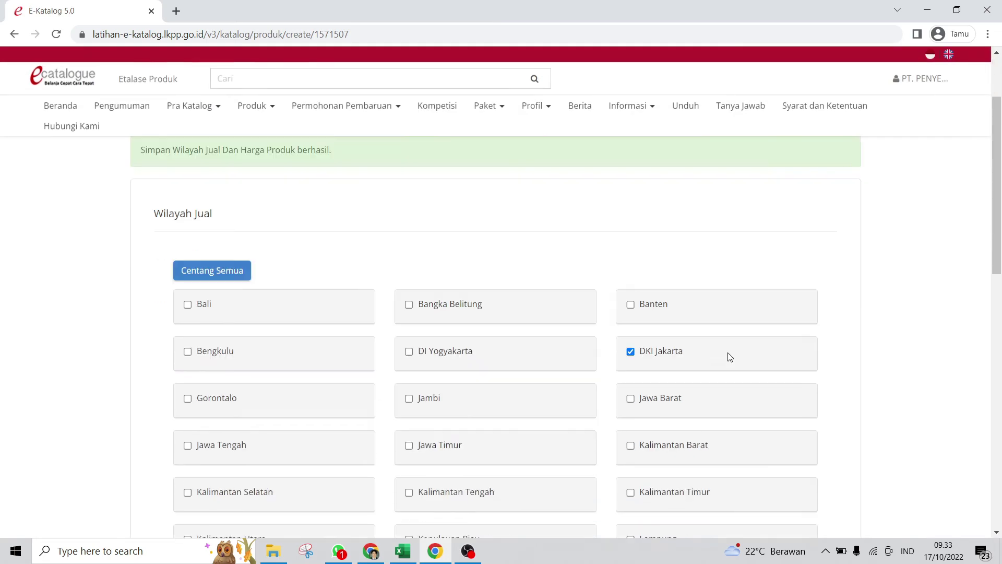
scroll(730, 357, "up", 15)
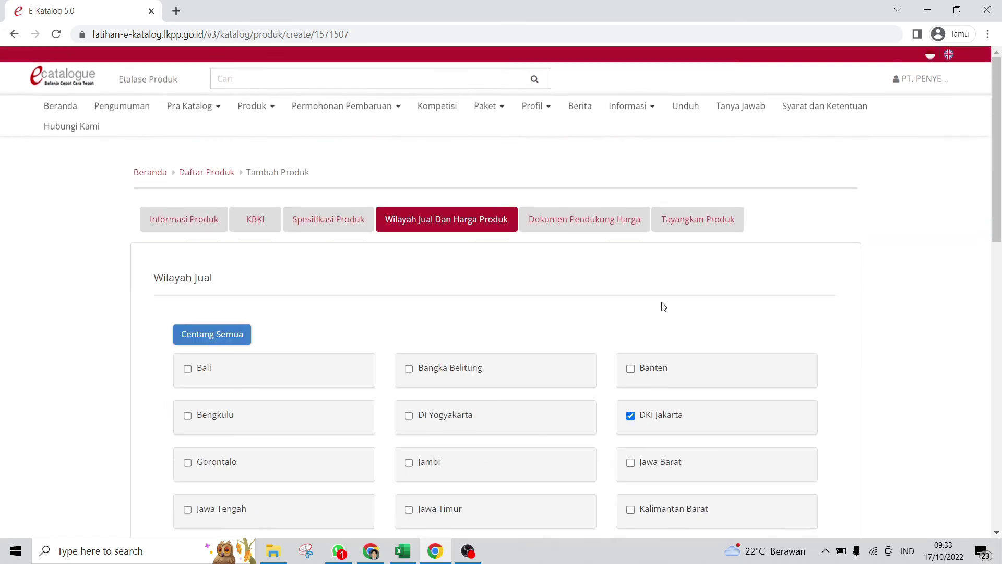
View the supporting price documents section without uploading anything, and publish the product
left_click(588, 221)
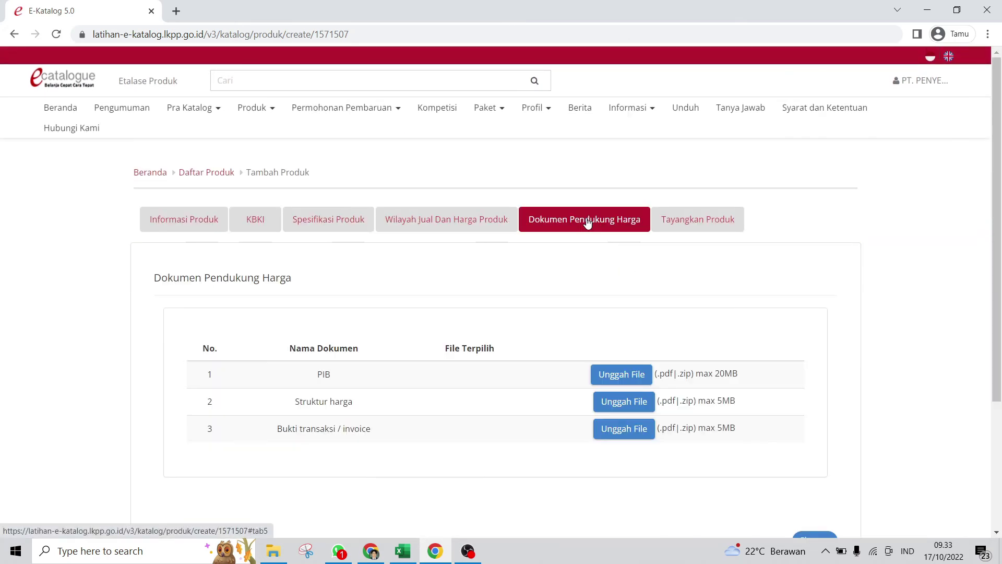
left_click(701, 220)
left_click(821, 398)
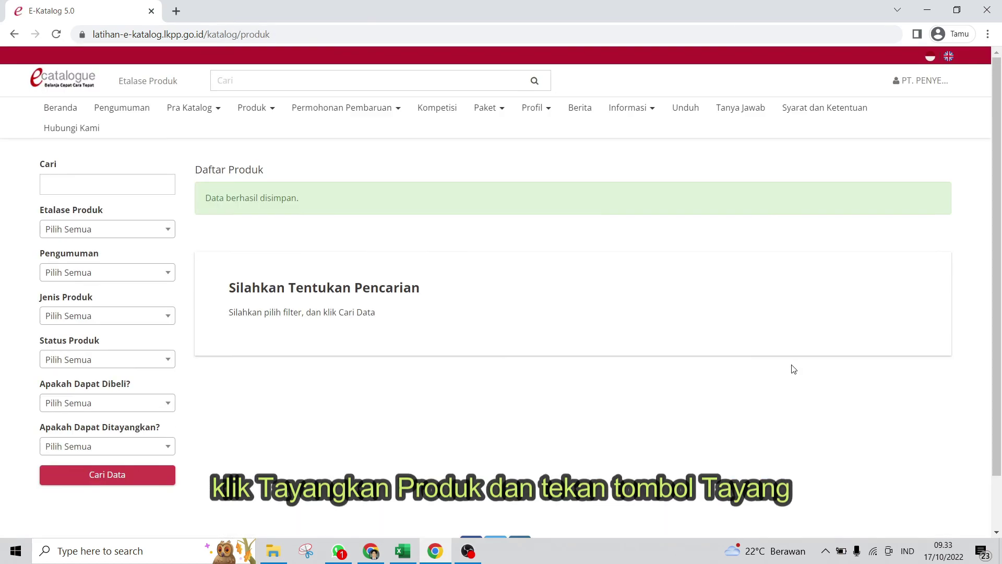
List all products without filters and check the product status of the Sewa Motor Honda Vario entry
left_click(131, 480)
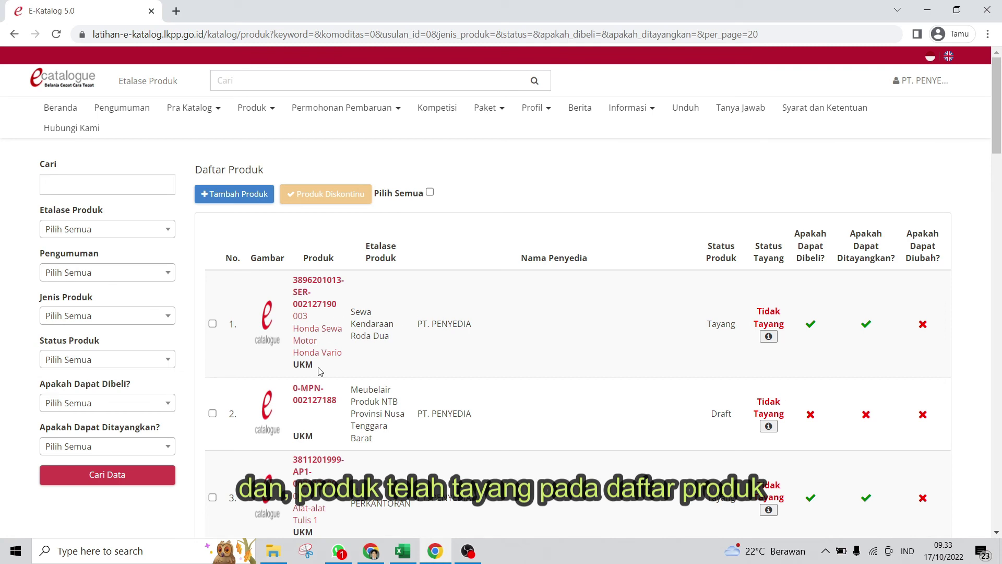
left_click_drag(352, 337, 249, 268)
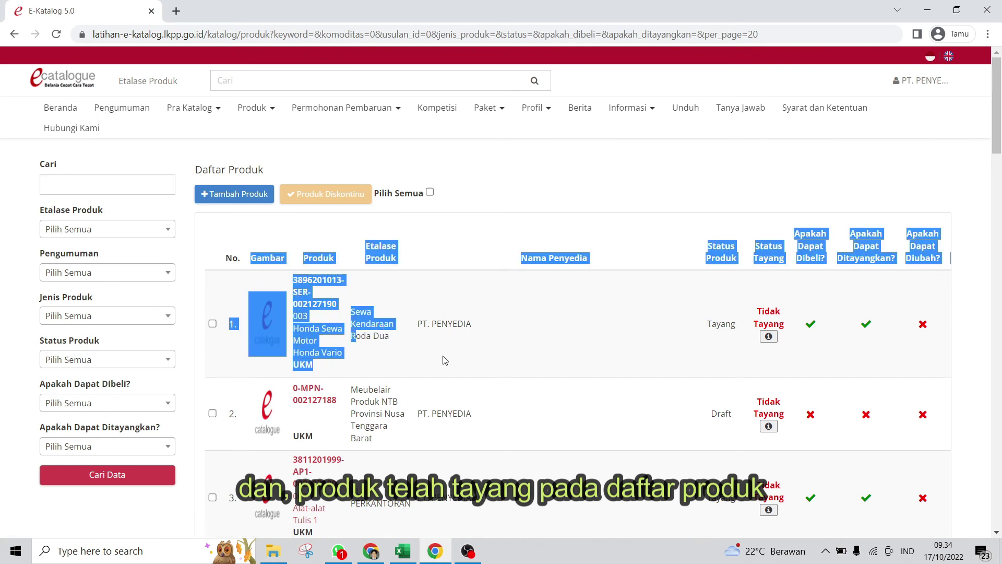
left_click(614, 343)
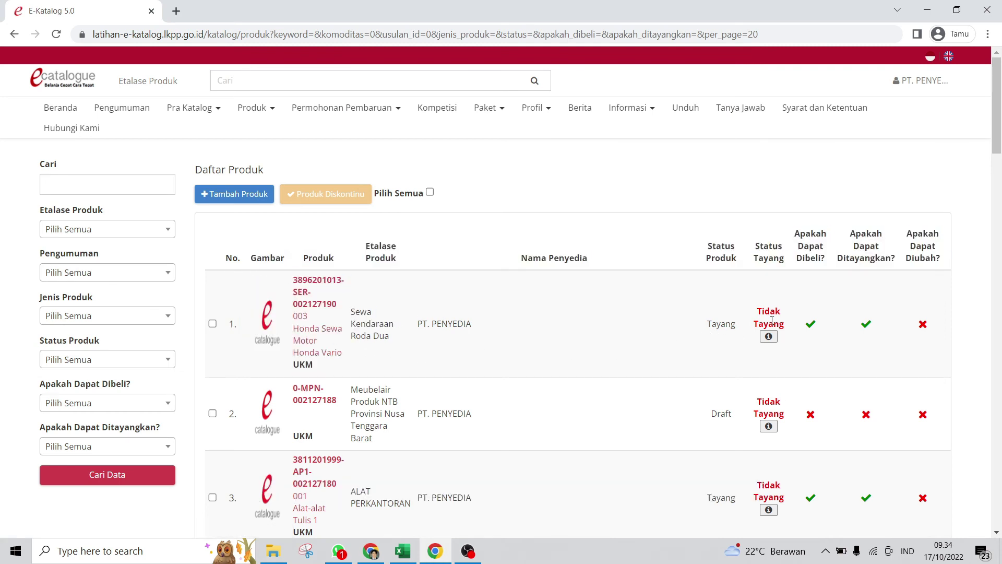
double_click(729, 324)
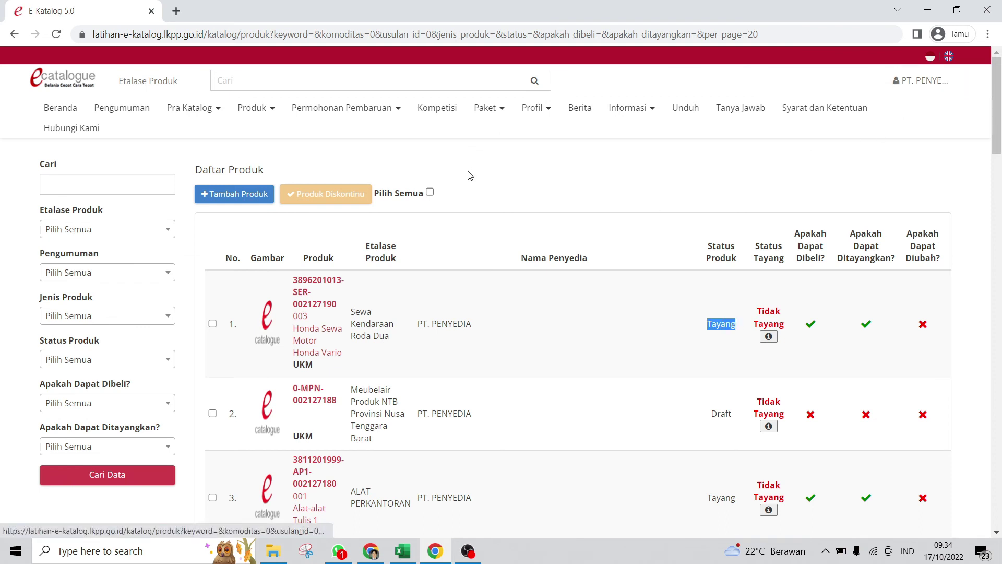
left_click(511, 182)
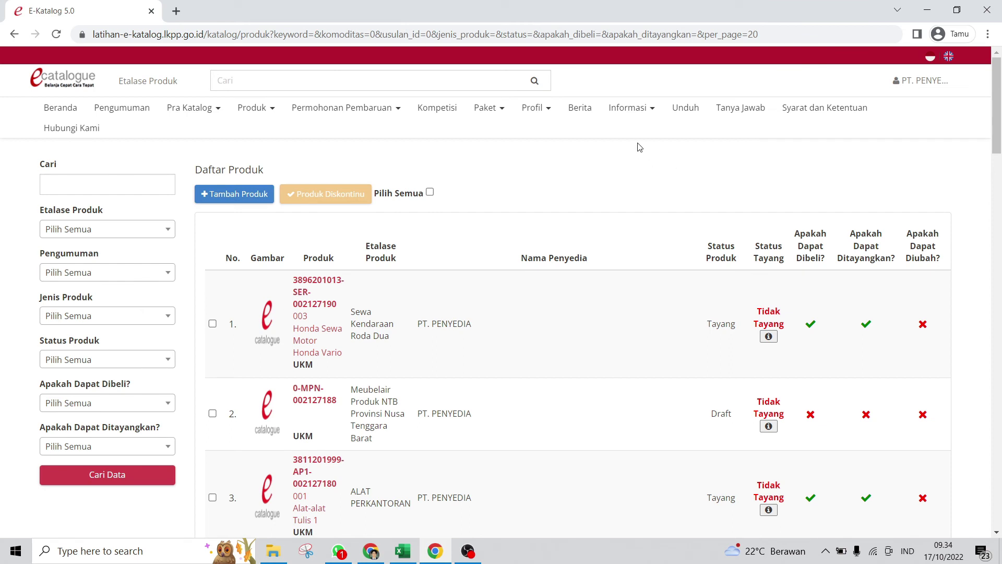
Open the Sewa Motor Honda Vario product's detail page and check its price for the DKI Jakarta location
left_click(299, 342)
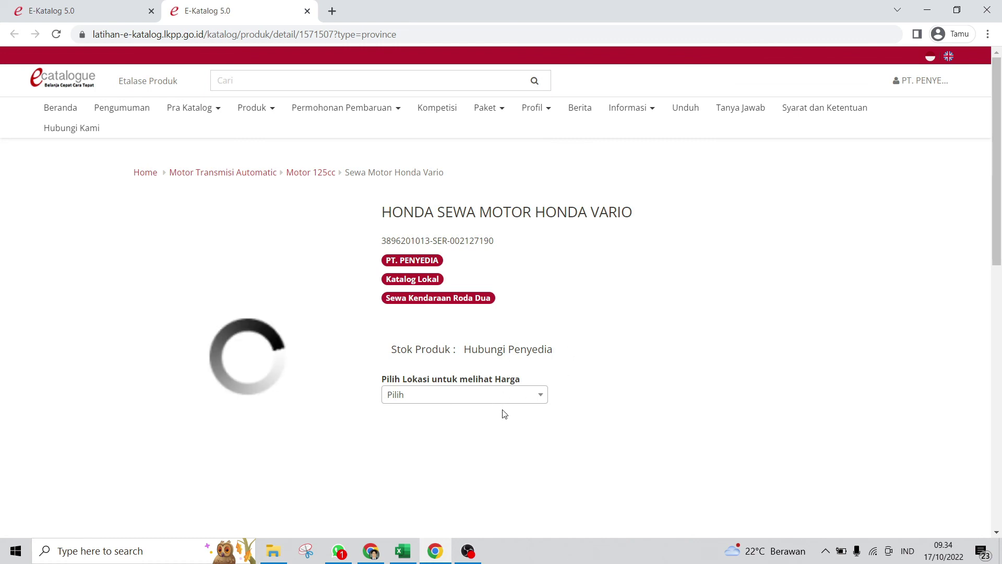
scroll(531, 386, "down", 1)
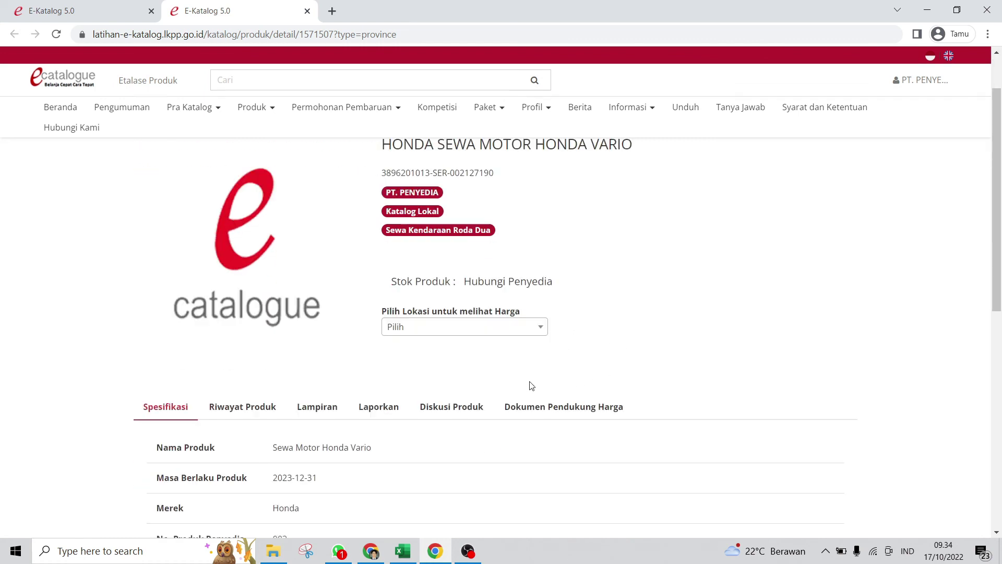
scroll(532, 386, "down", 1)
left_click(479, 269)
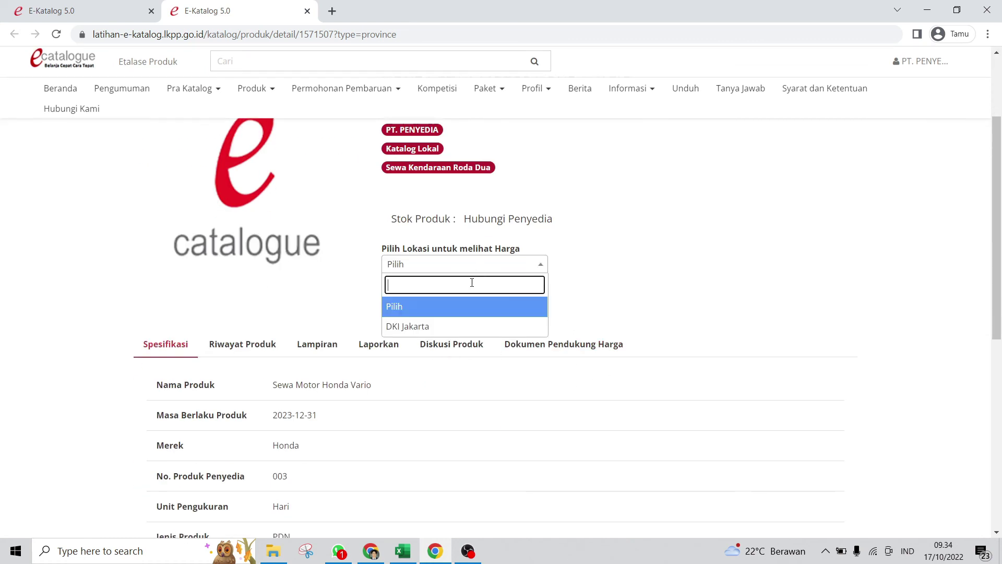
left_click(466, 328)
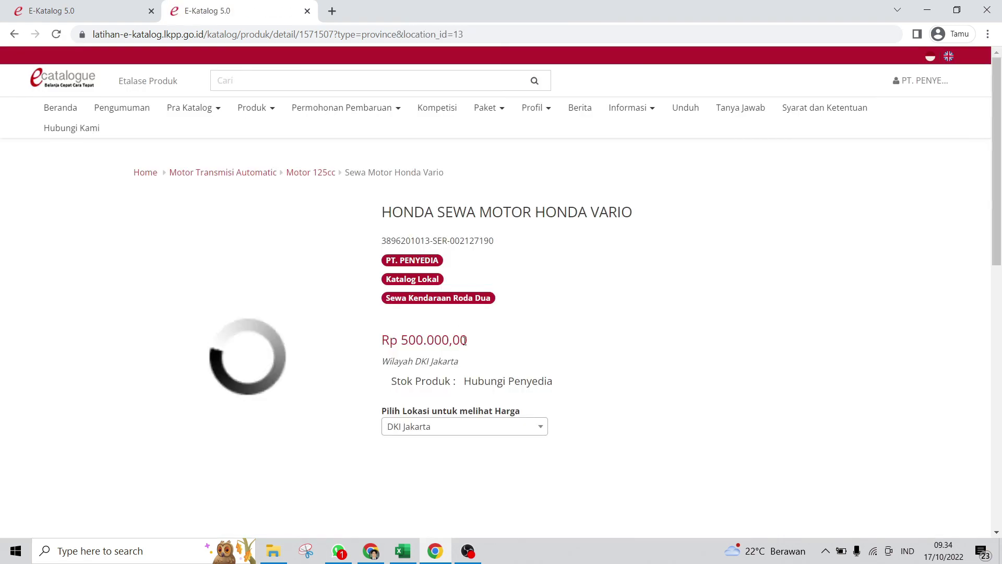
left_click_drag(467, 341, 381, 340)
Review the product's specifications on its detail page, including the unit of measurement
scroll(503, 335, "down", 9)
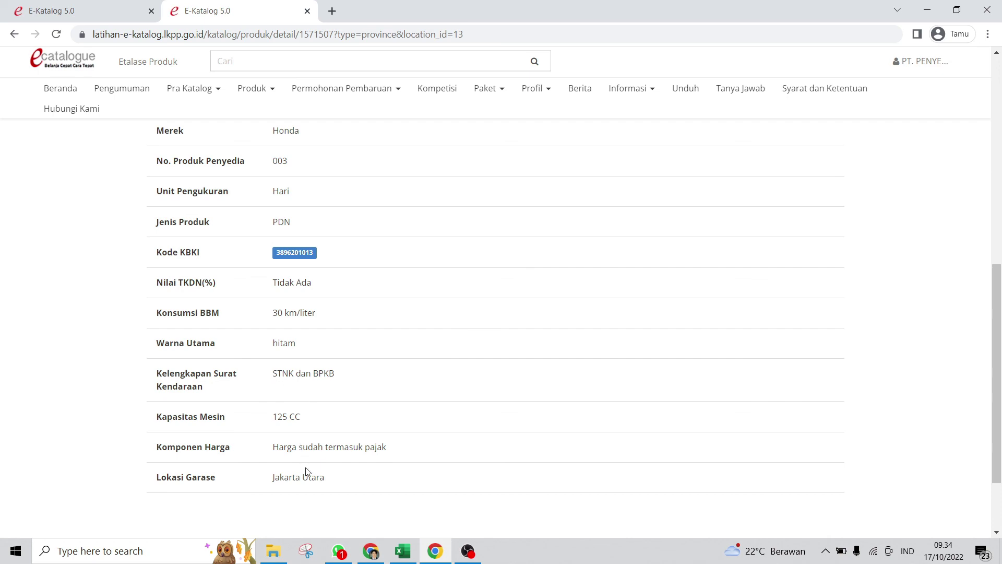
double_click(282, 193)
scroll(389, 218, "up", 9)
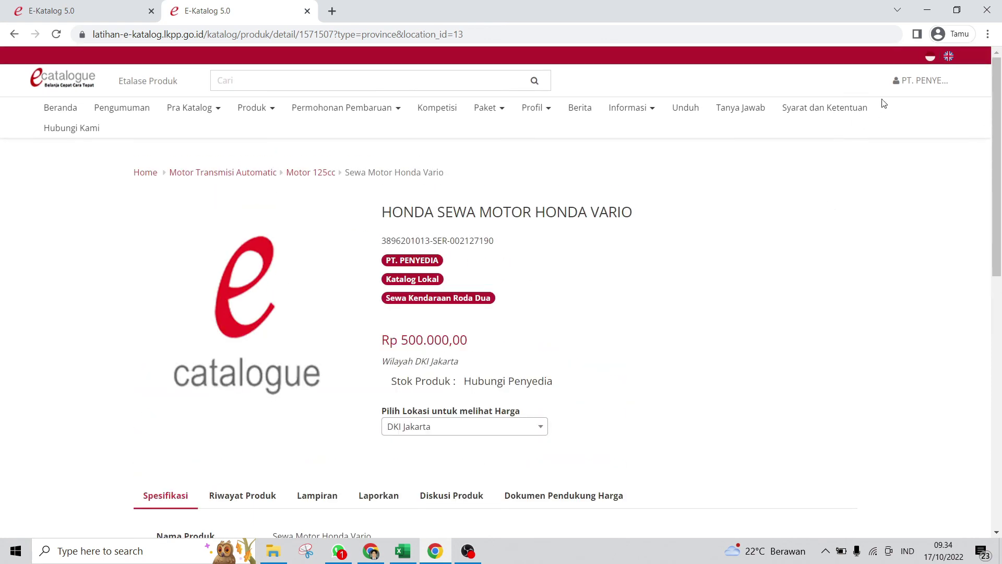
left_click(904, 82)
left_click(903, 110)
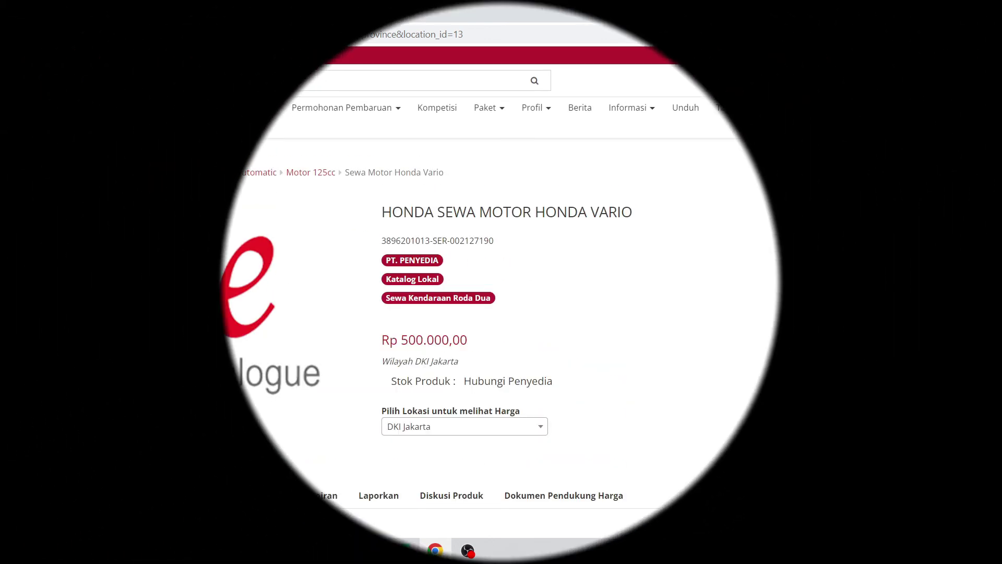